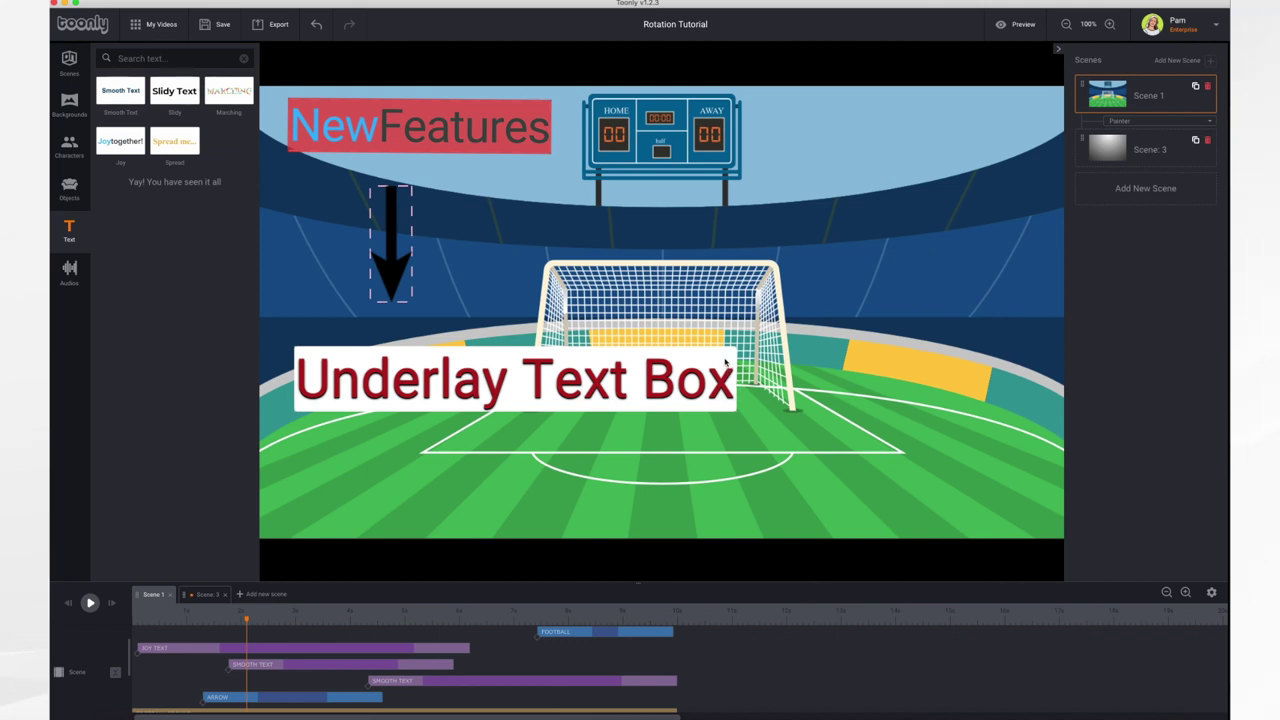
# Add a text reading 'Underlay Color' and set its white underlay to full opacity.
pyautogui.click(575, 379)
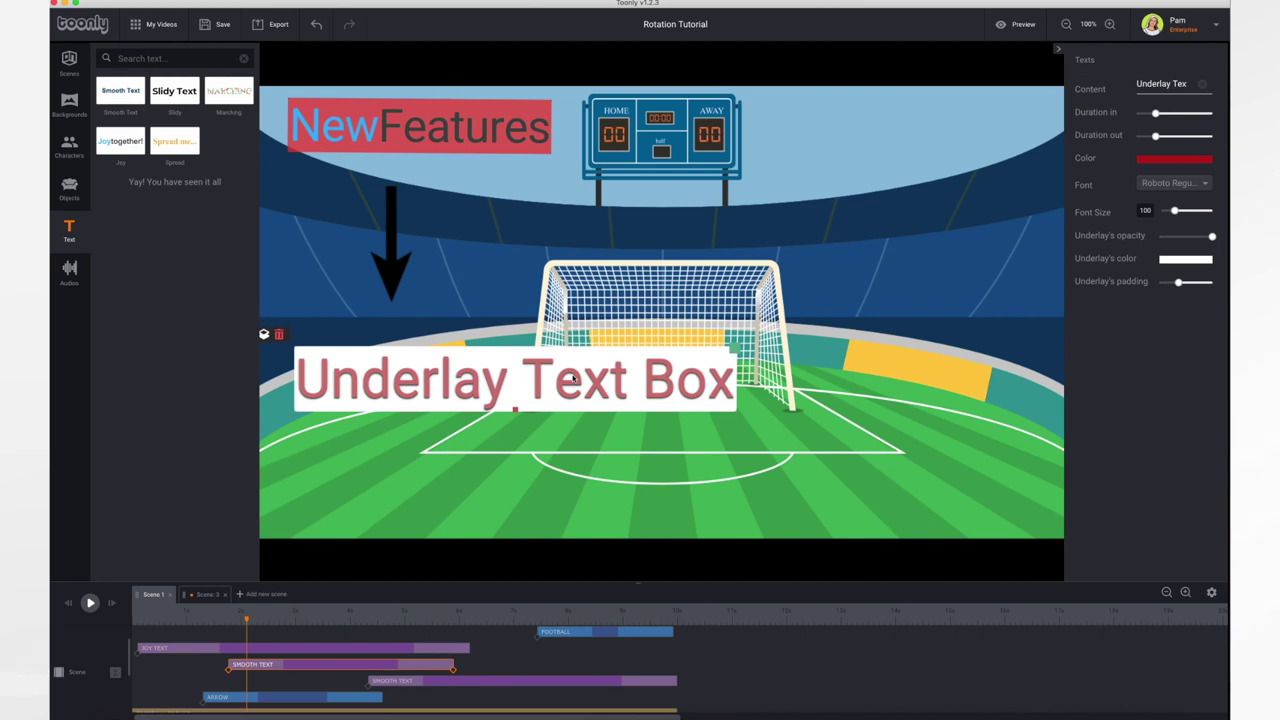
pyautogui.moveTo(120, 141); pyautogui.dragTo(877, 186)
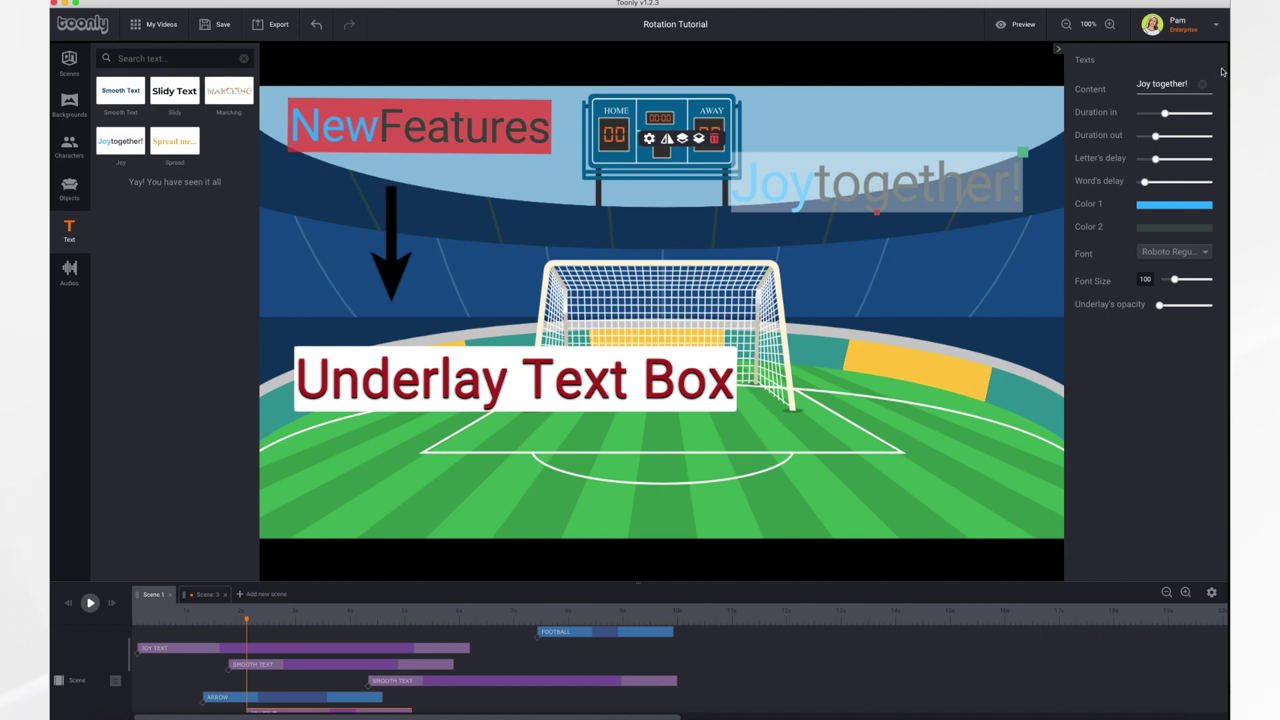
pyautogui.click(1190, 83)
pyautogui.press('BackSpace')
pyautogui.press('BackSpace')
pyautogui.press('BackSpace')
pyautogui.press('BackSpace')
pyautogui.press('BackSpace')
pyautogui.press('BackSpace')
pyautogui.press('BackSpace')
pyautogui.press('BackSpace')
pyautogui.press('BackSpace')
pyautogui.press('BackSpace')
pyautogui.press('BackSpace')
pyautogui.press('BackSpace')
pyautogui.press('BackSpace')
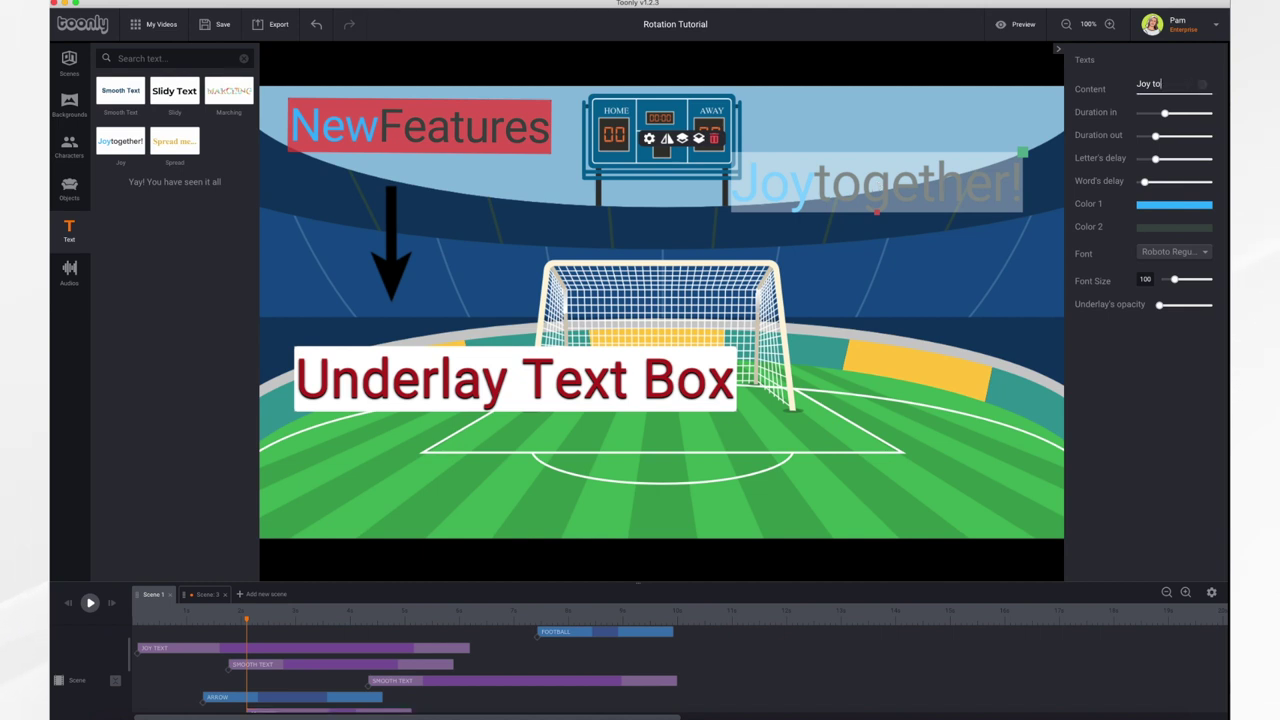
pyautogui.write('Un')
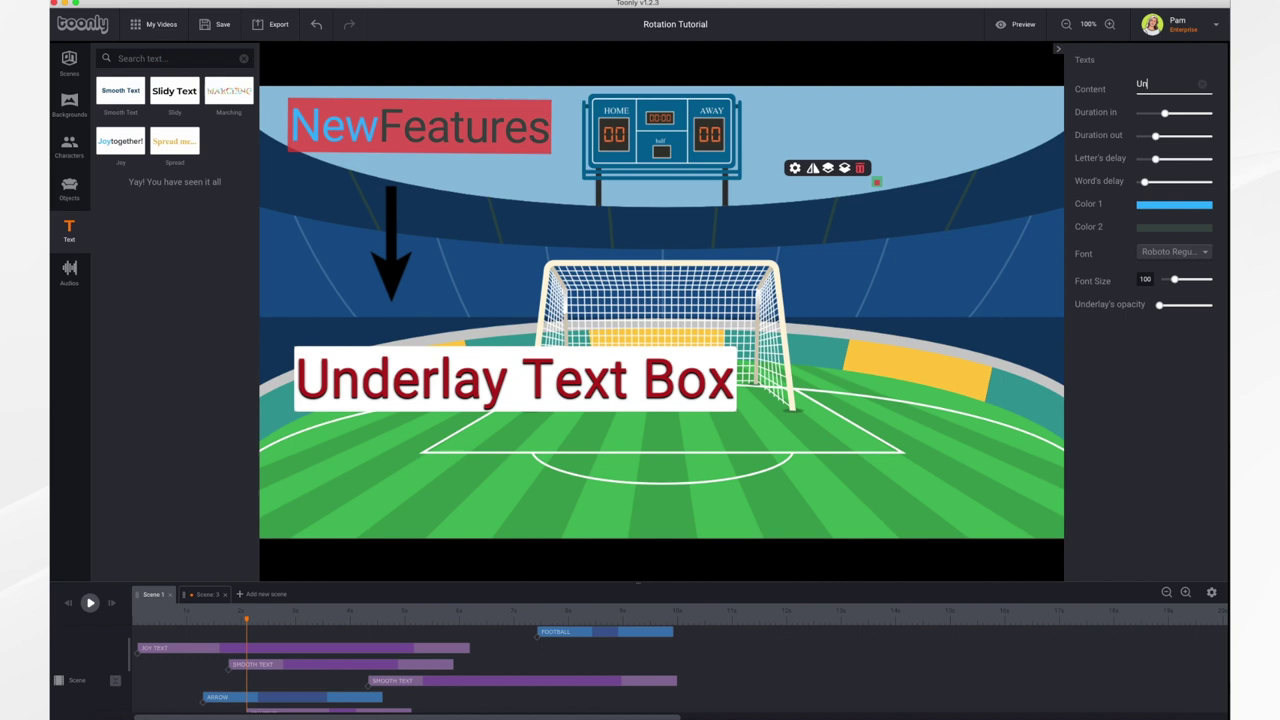
pyautogui.write('derlay C')
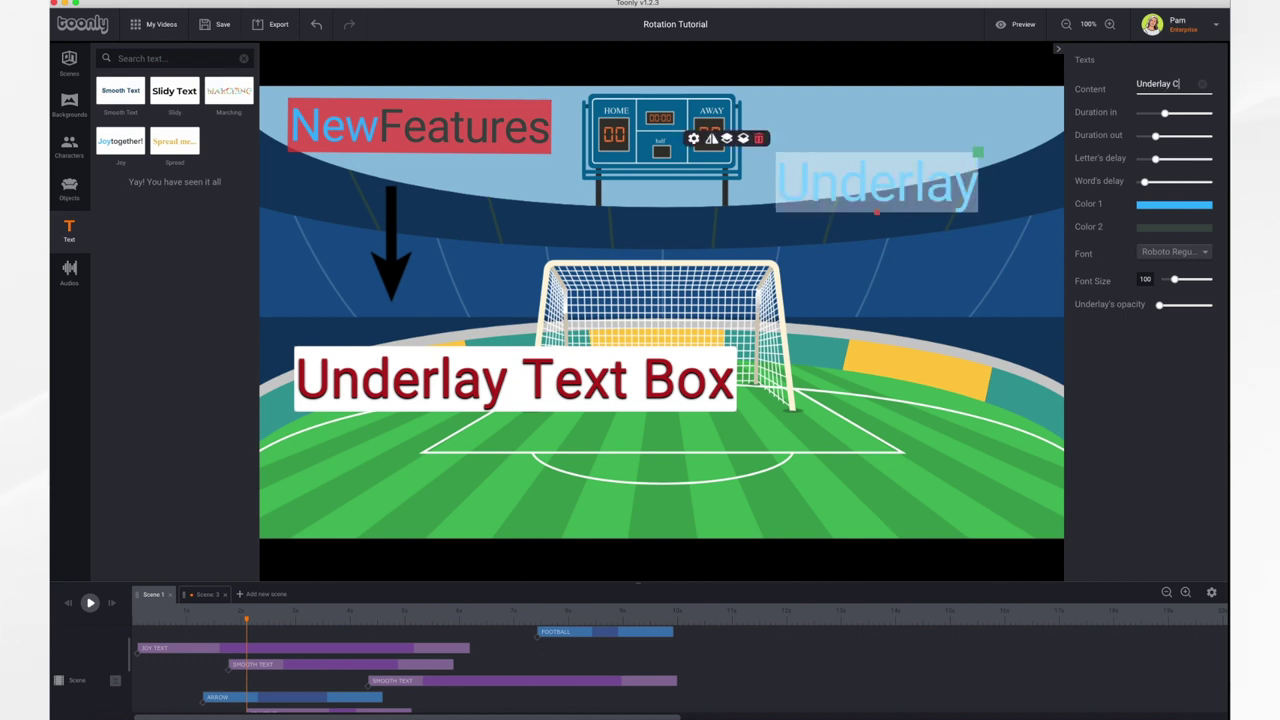
pyautogui.write('olor')
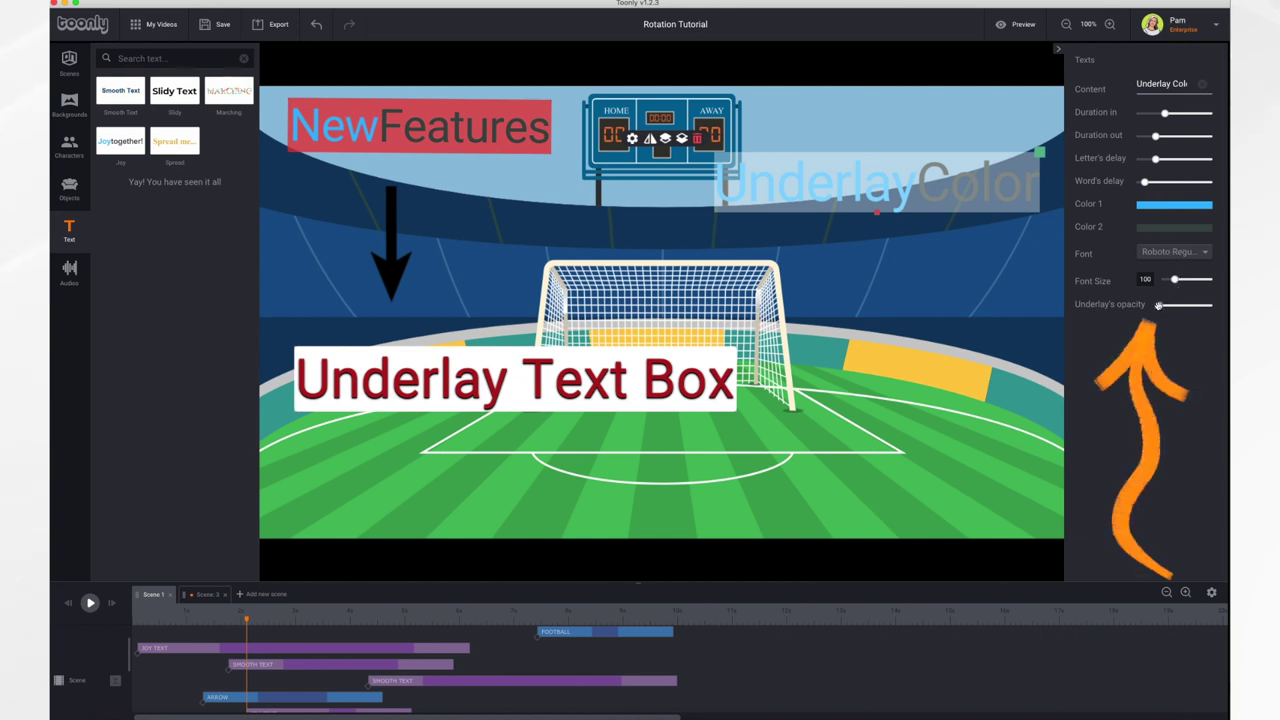
pyautogui.moveTo(1158, 305); pyautogui.dragTo(1216, 308)
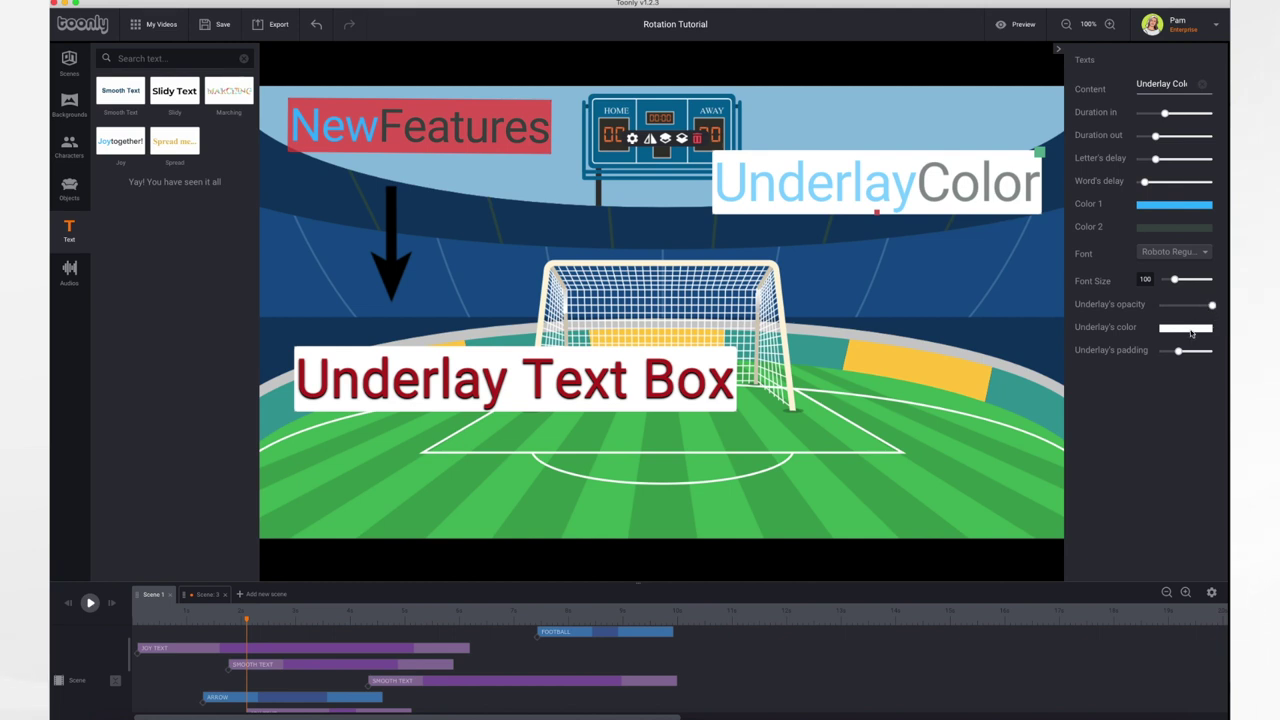
# Give the Underlay Color text a greyish-brown taupe underlay with maximum padding.
pyautogui.click(1190, 330)
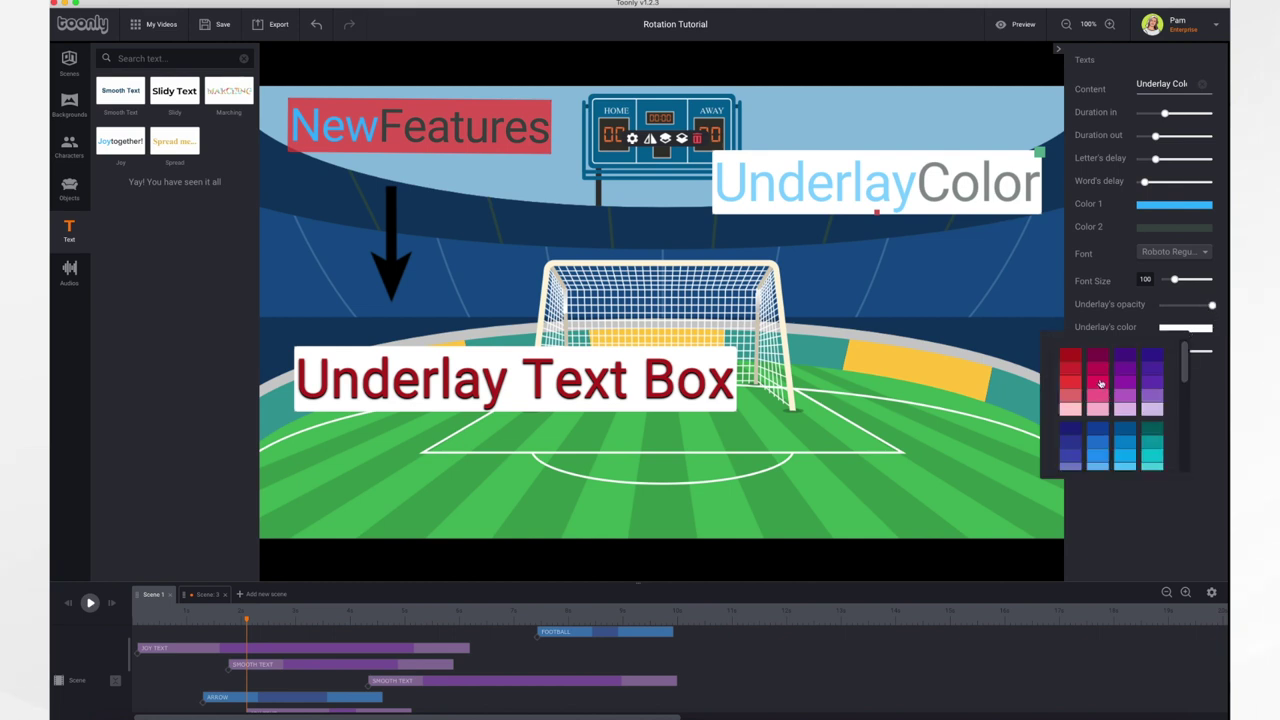
pyautogui.click(1100, 383)
pyautogui.click(1189, 328)
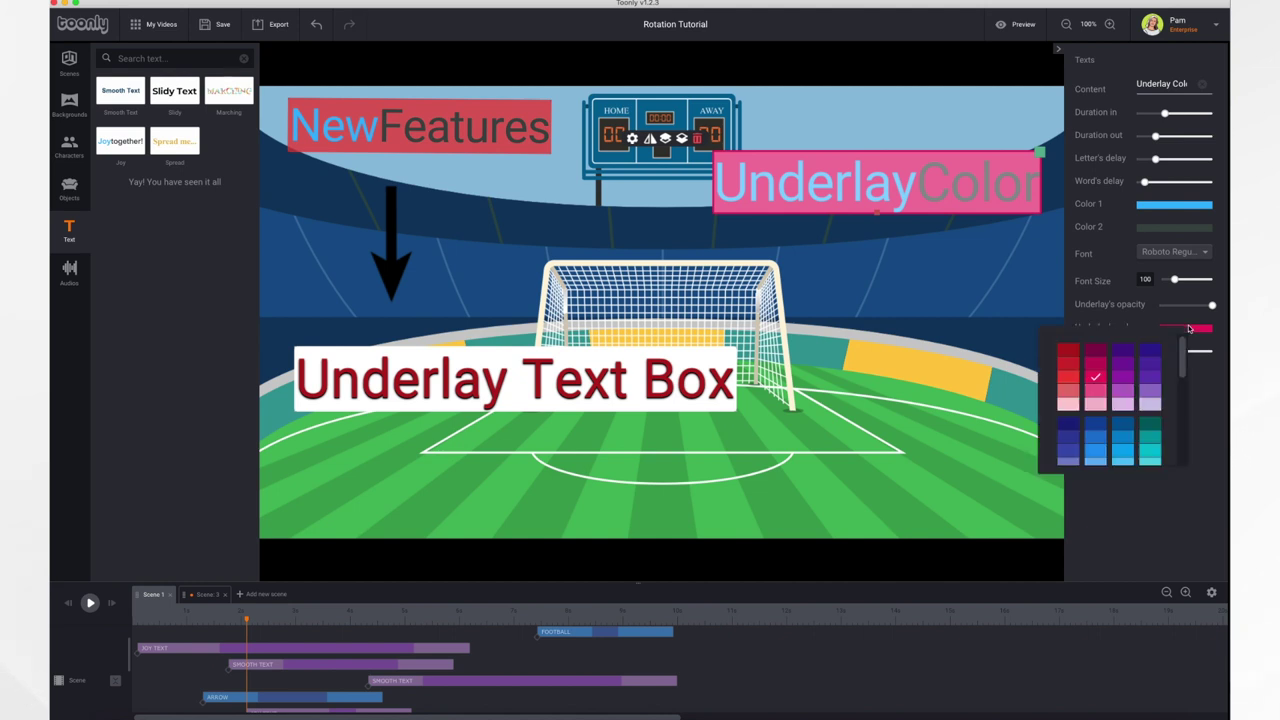
pyautogui.scroll(-5, 1115, 438)
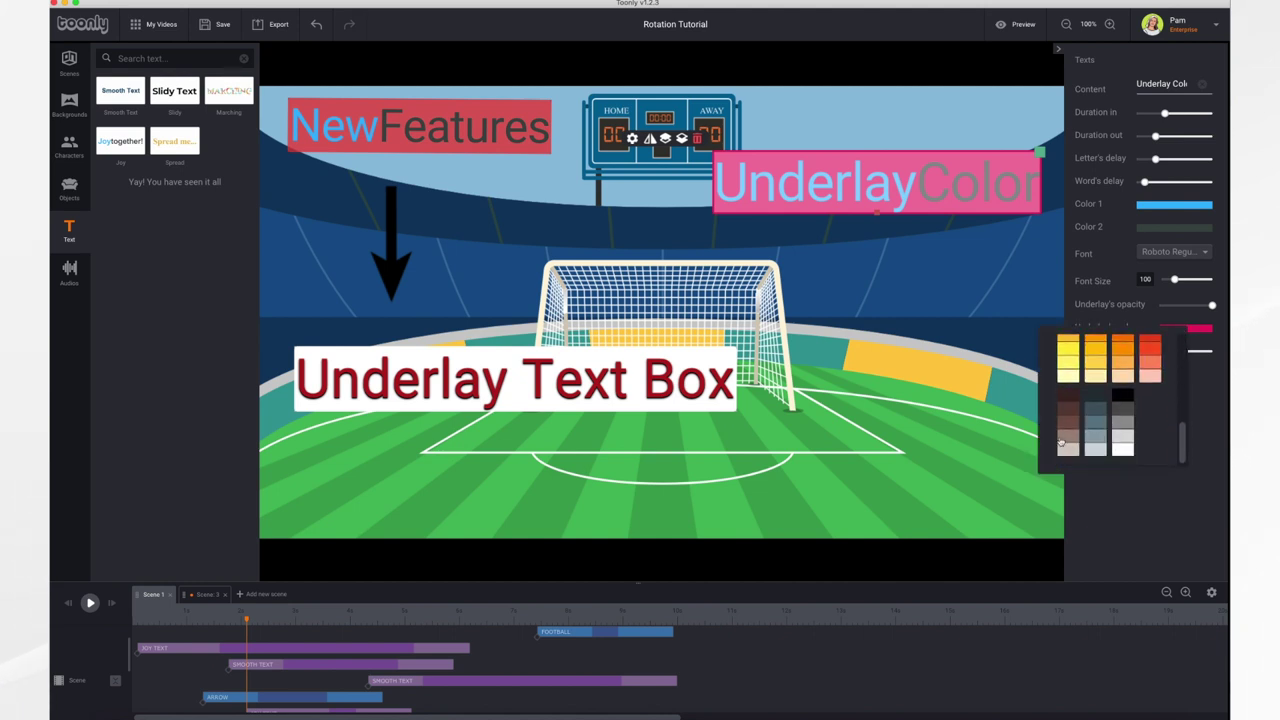
pyautogui.click(1065, 440)
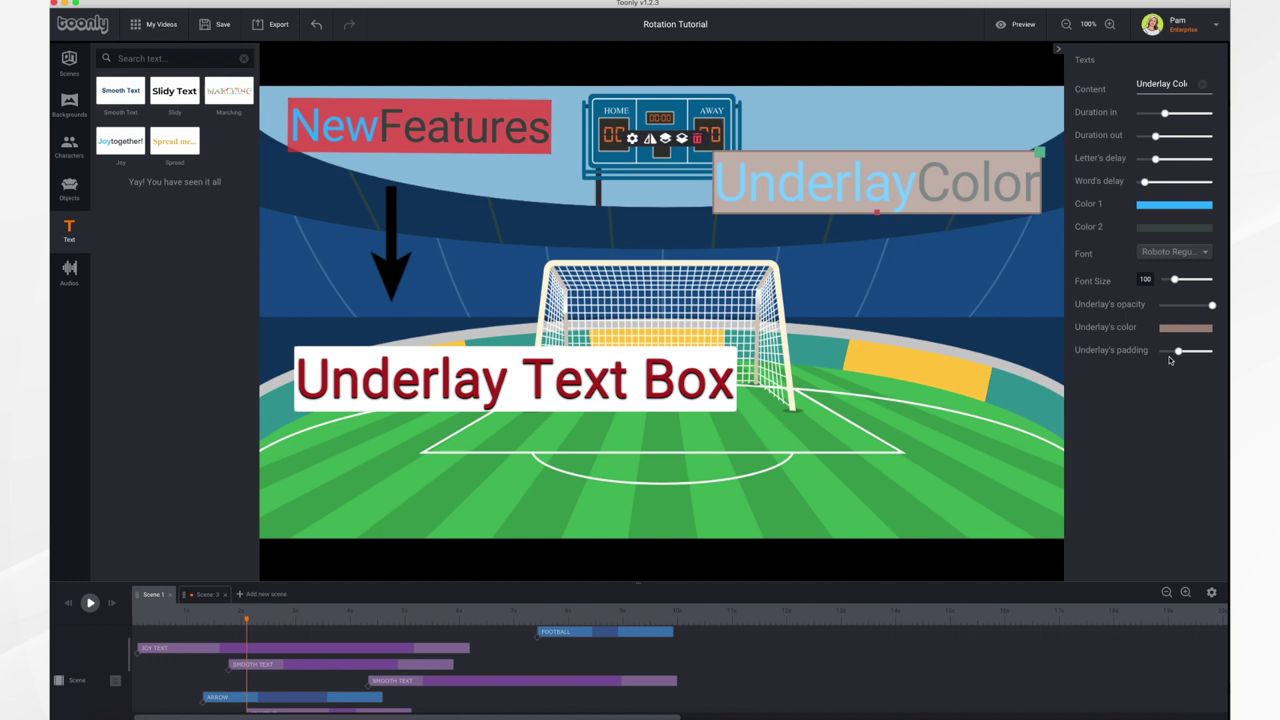
pyautogui.moveTo(1179, 351)
pyautogui.mouseDown()
pyautogui.moveTo(1216, 353)
pyautogui.moveTo(1155, 360)
pyautogui.moveTo(1197, 351)
pyautogui.mouseUp()
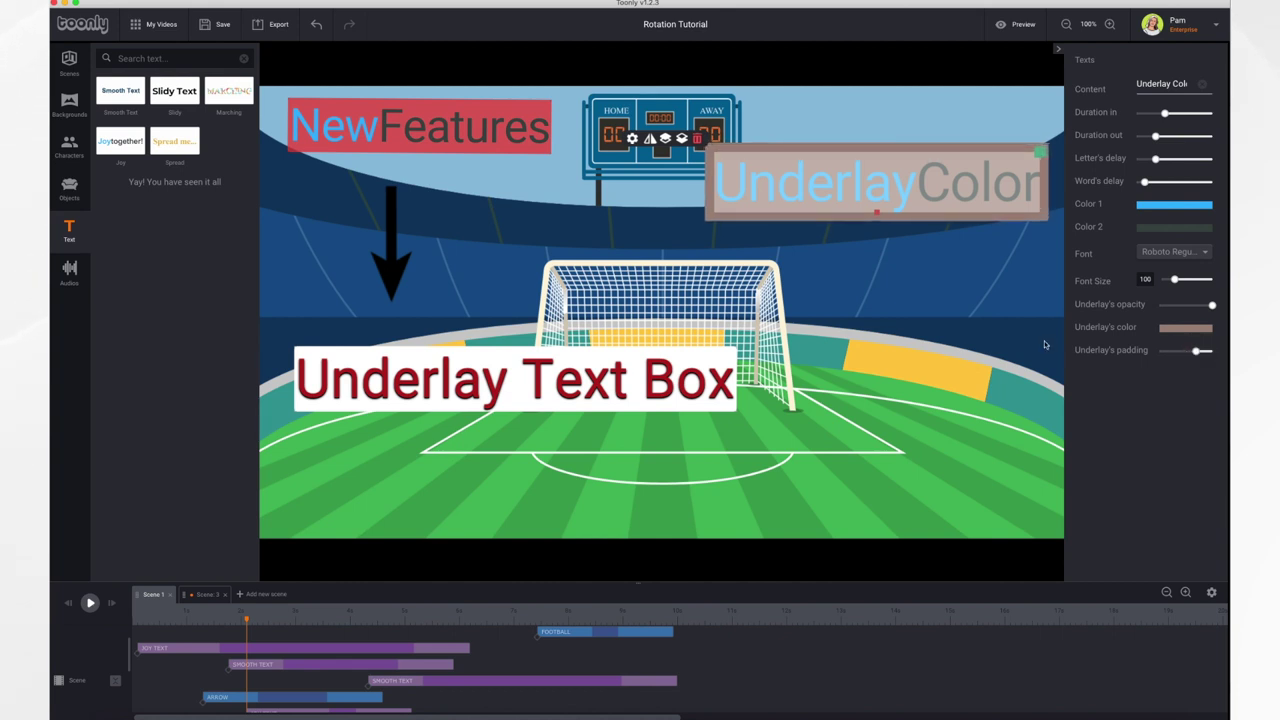
# Scrub through the football scene's animation, then switch to Scene 3 with the globe.
pyautogui.click(953, 377)
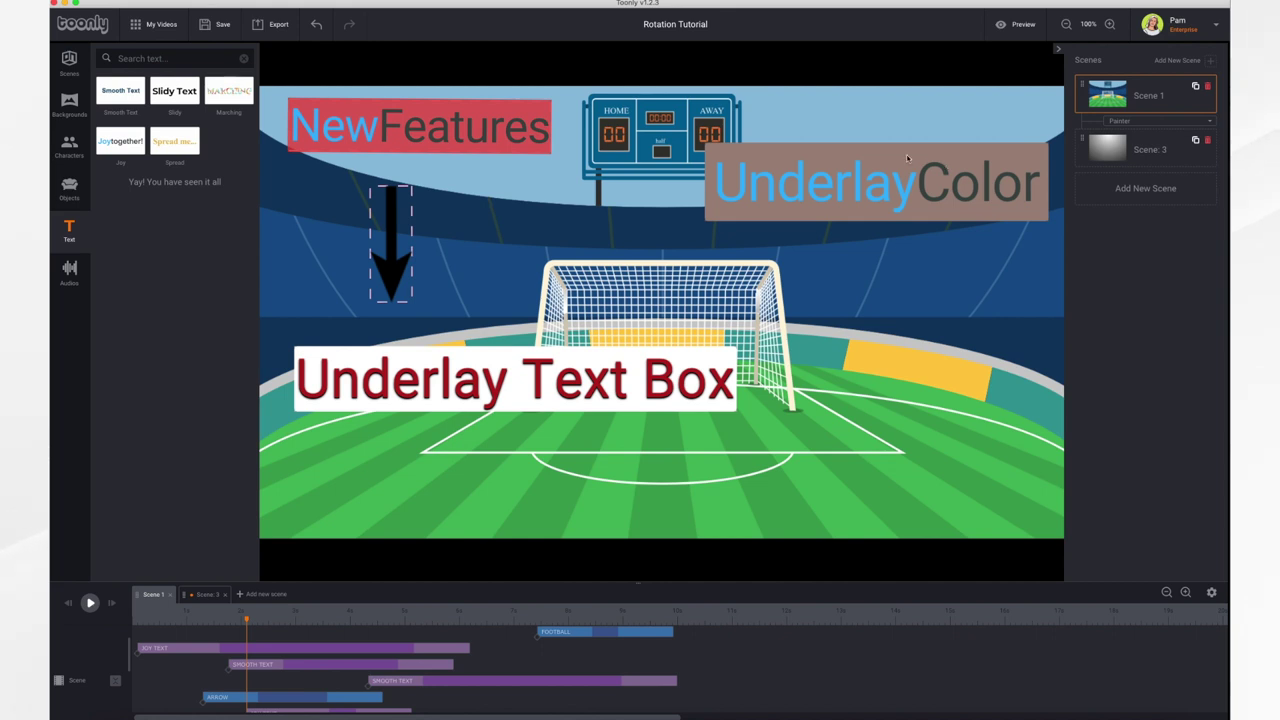
pyautogui.moveTo(142, 616); pyautogui.dragTo(537, 623)
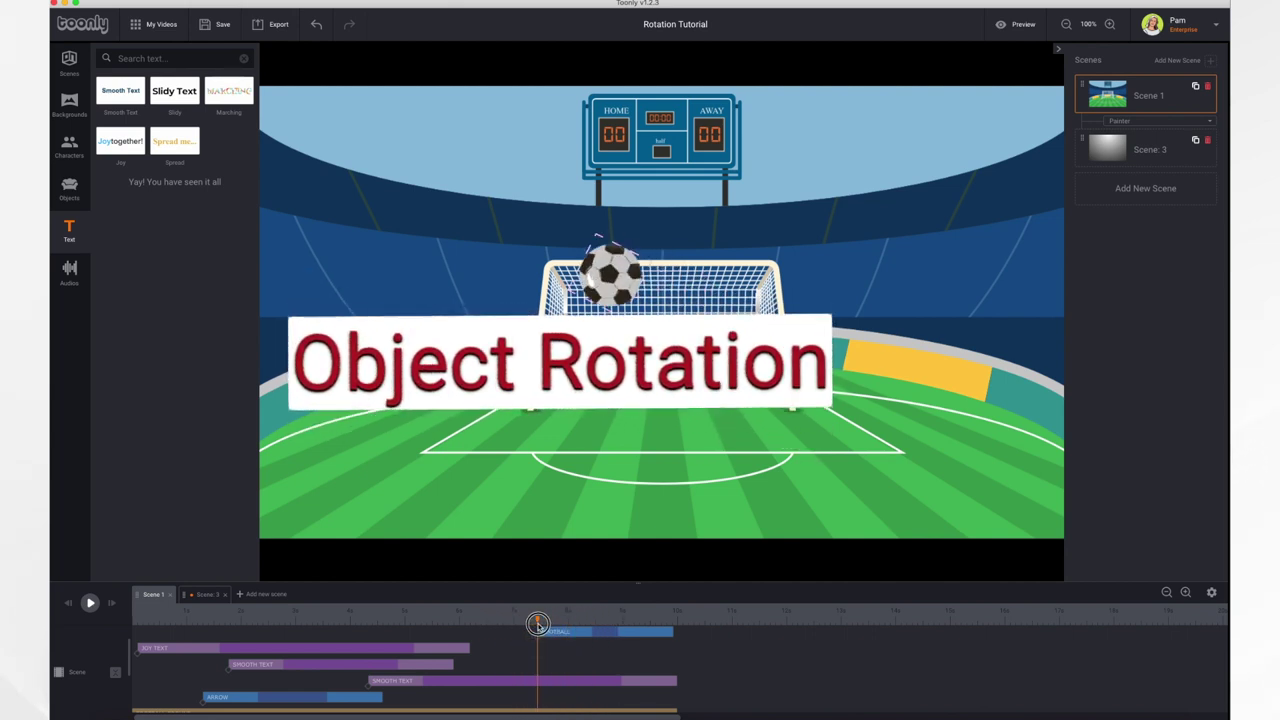
pyautogui.click(206, 595)
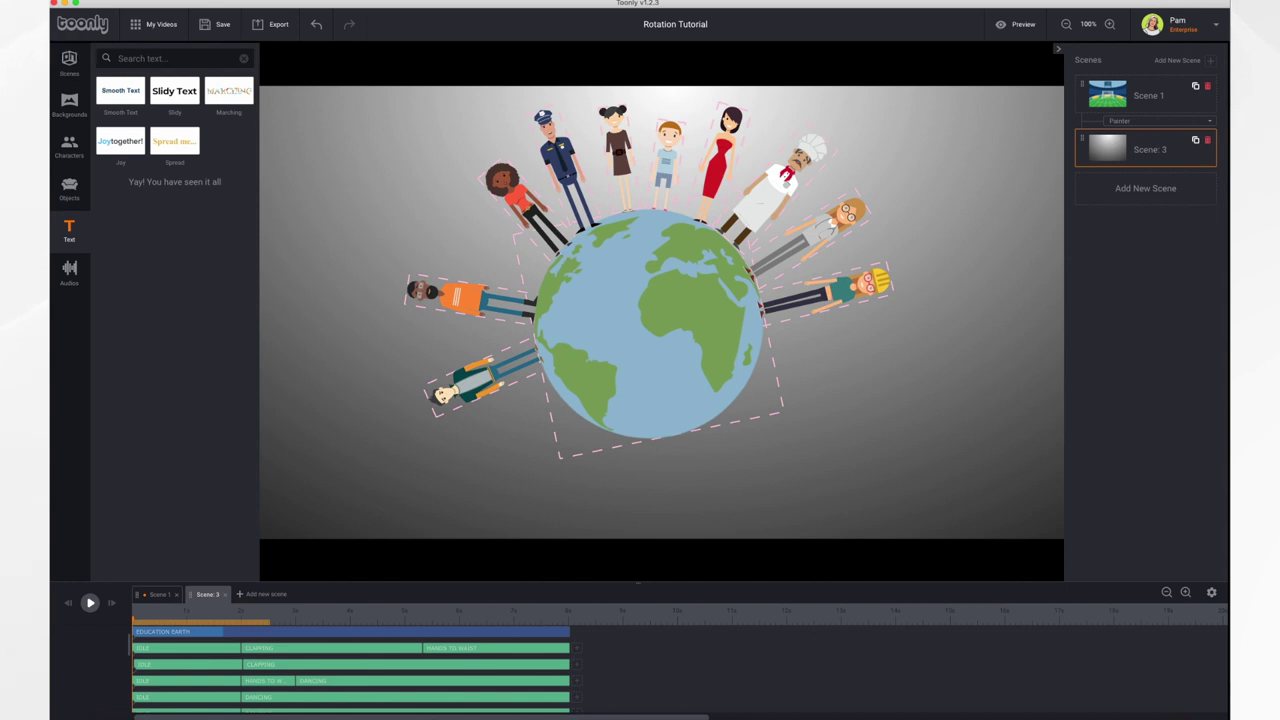
# Place the Joker Character against the globe's right side, shrunk and rotated sideways.
pyautogui.click(73, 147)
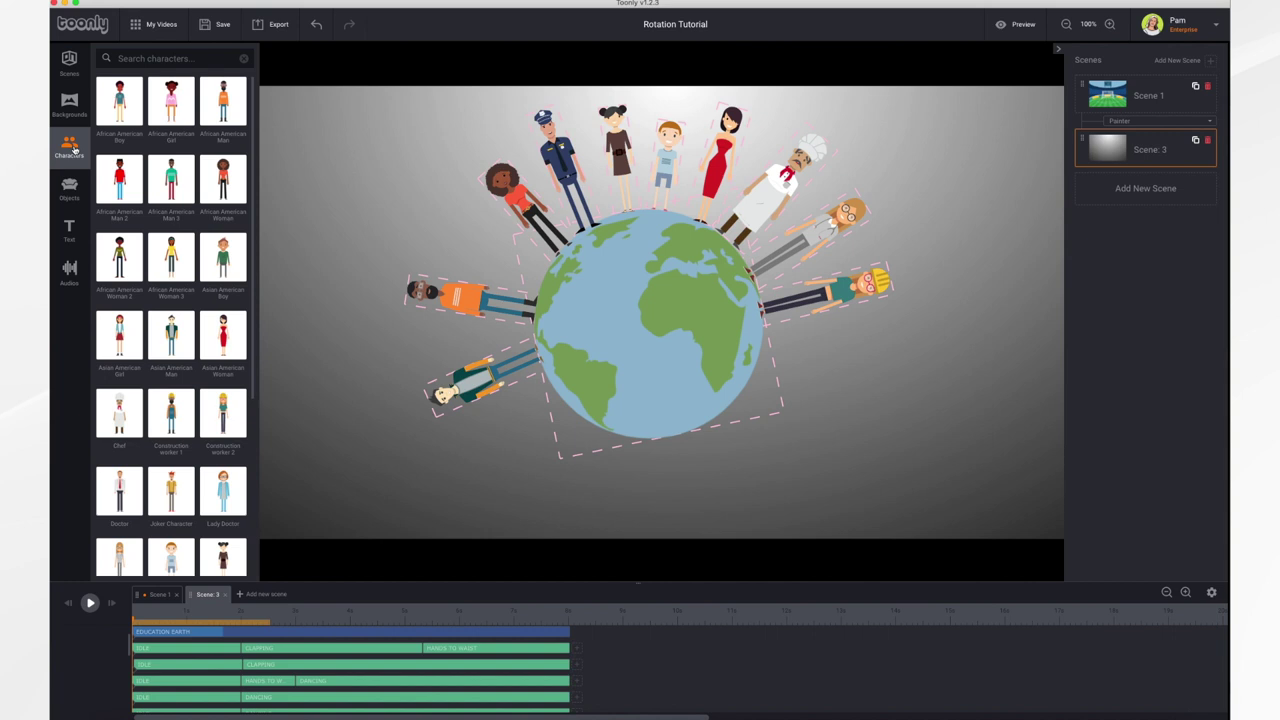
pyautogui.scroll(-5, 166, 390)
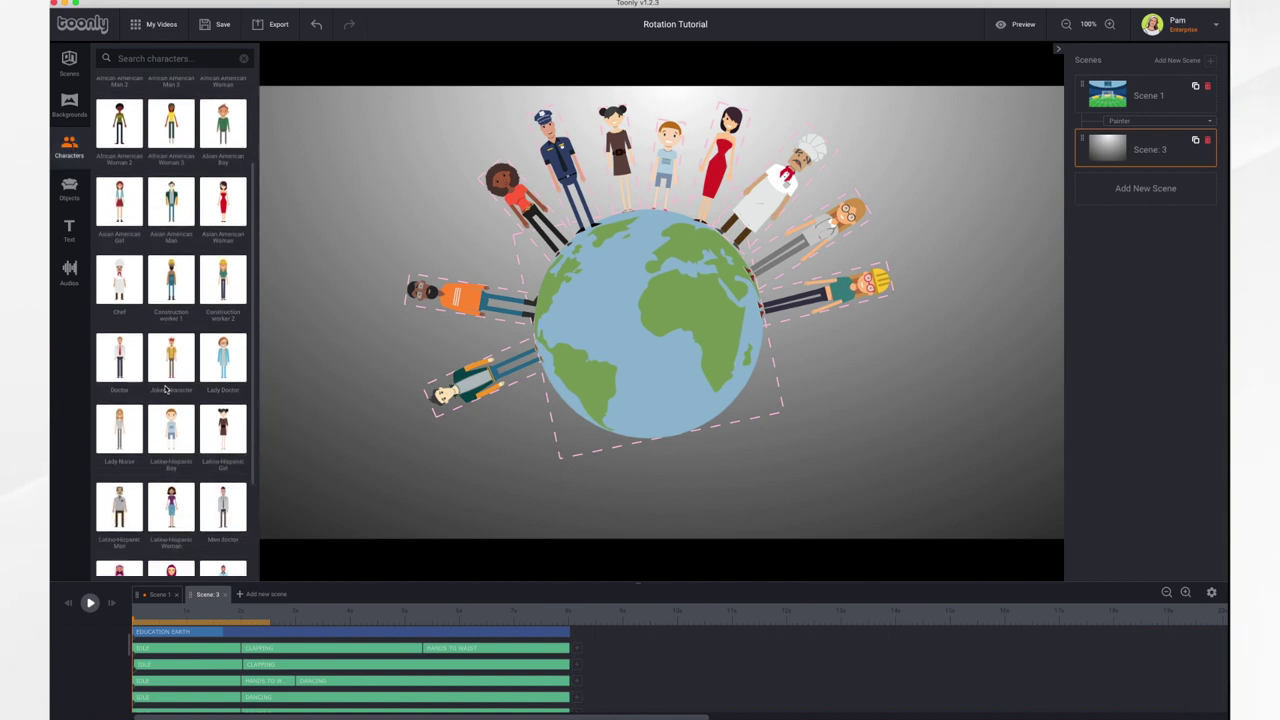
pyautogui.click(185, 333)
pyautogui.moveTo(185, 333); pyautogui.dragTo(836, 399)
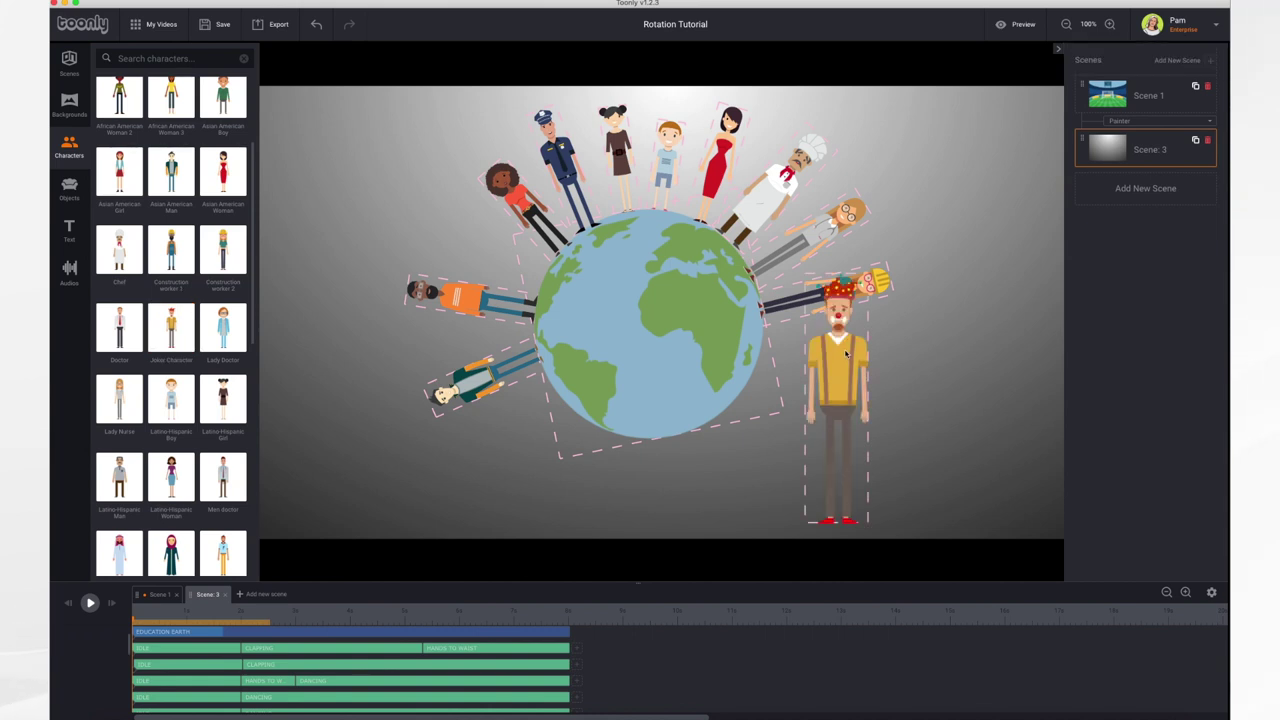
pyautogui.moveTo(846, 353); pyautogui.dragTo(926, 262)
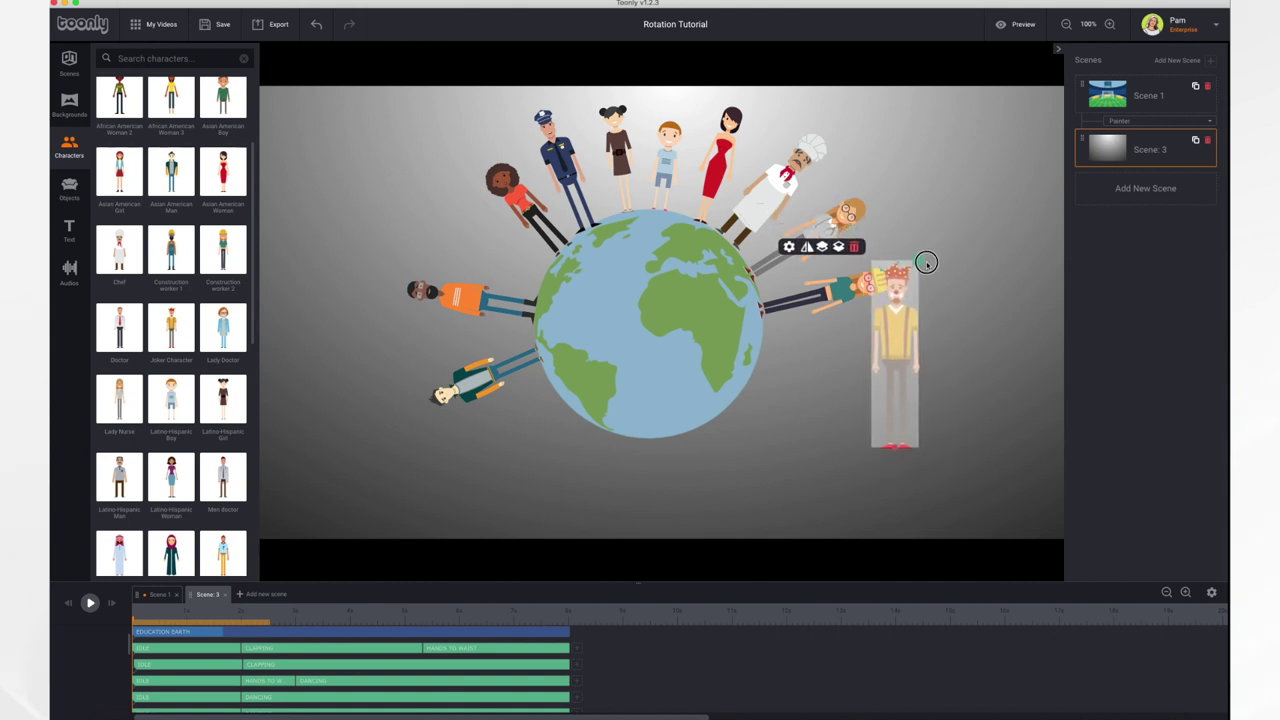
pyautogui.moveTo(893, 446); pyautogui.dragTo(832, 322)
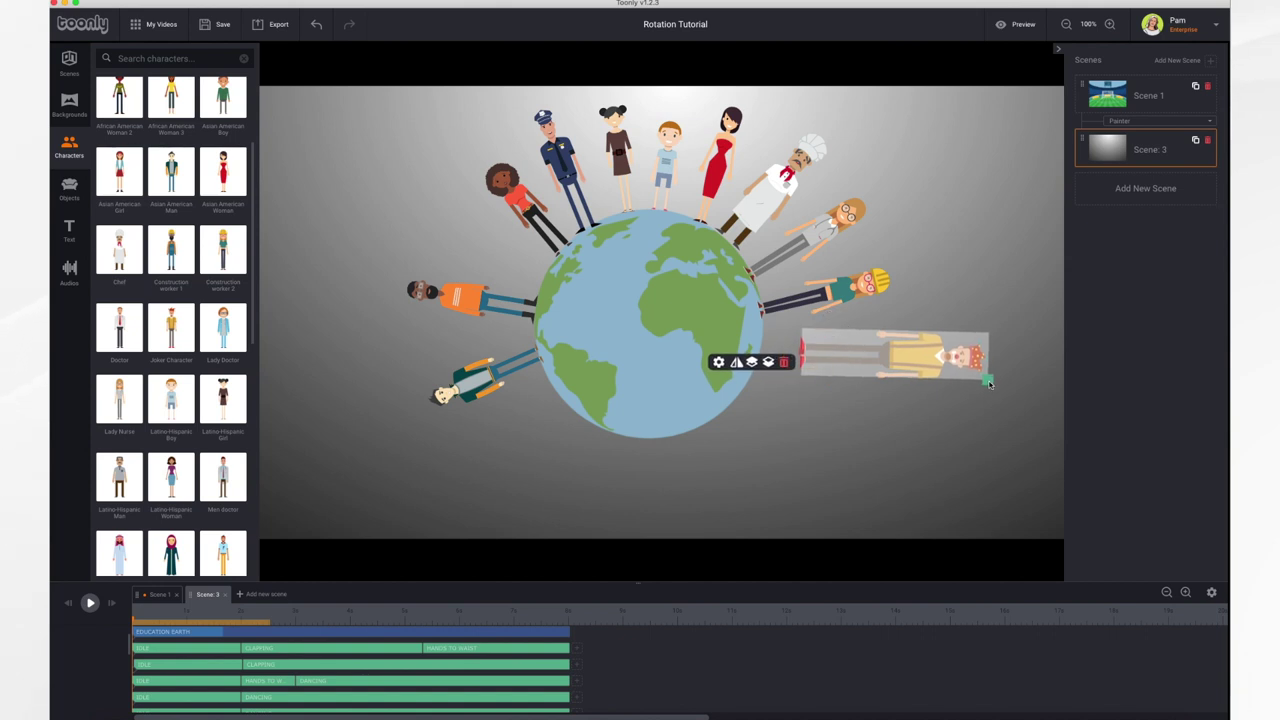
pyautogui.moveTo(989, 383); pyautogui.dragTo(865, 357)
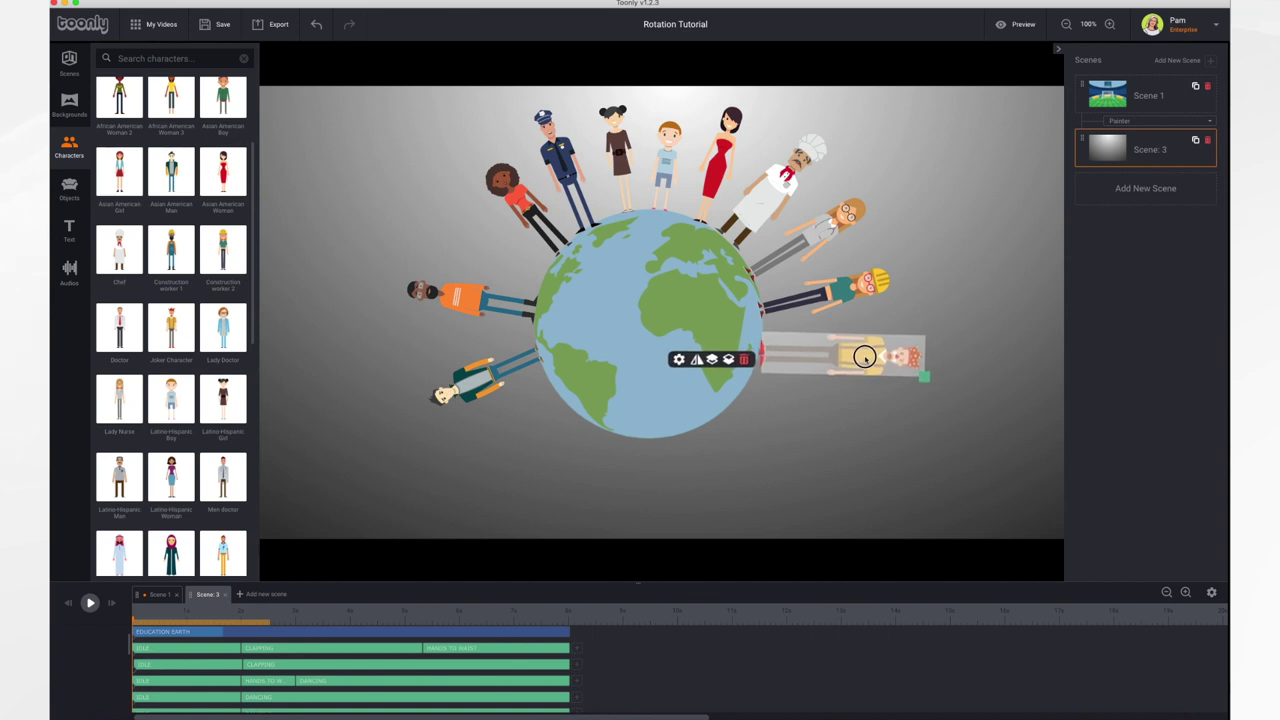
pyautogui.moveTo(762, 354); pyautogui.dragTo(761, 339)
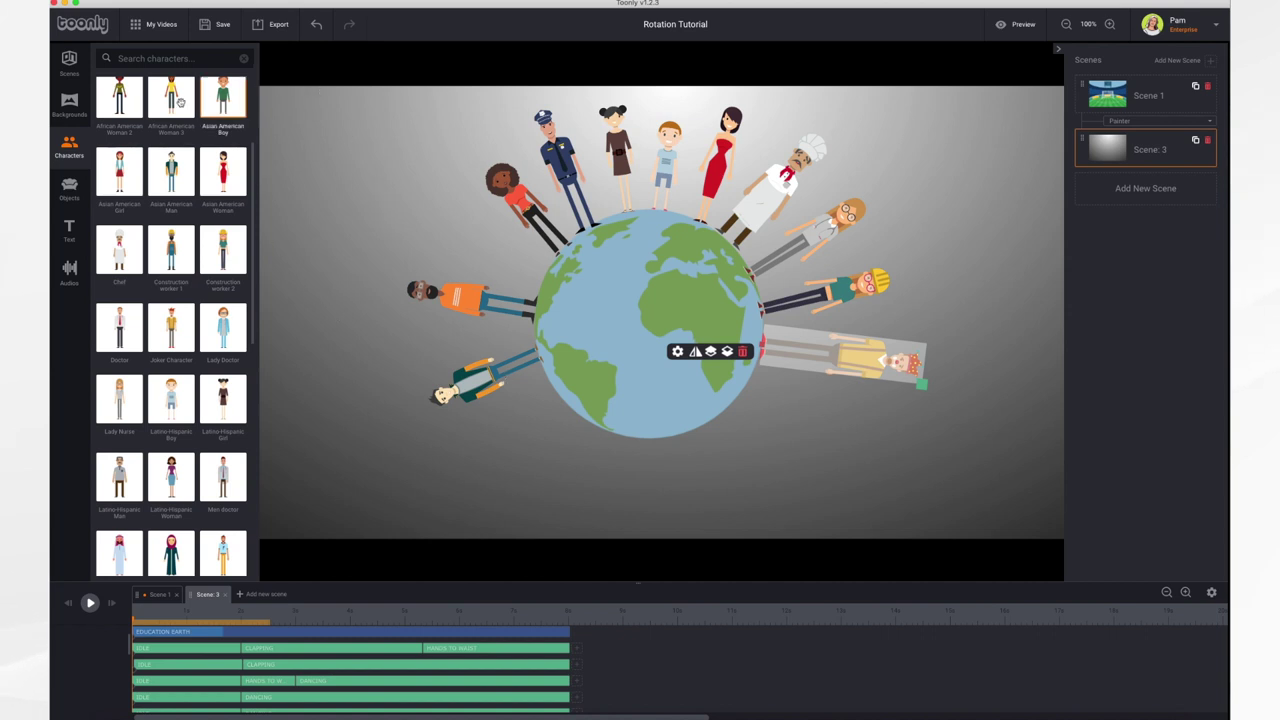
# Put a small Cat 2 object tilted on the globe's upper-left edge, then bring up the text library.
pyautogui.click(72, 143)
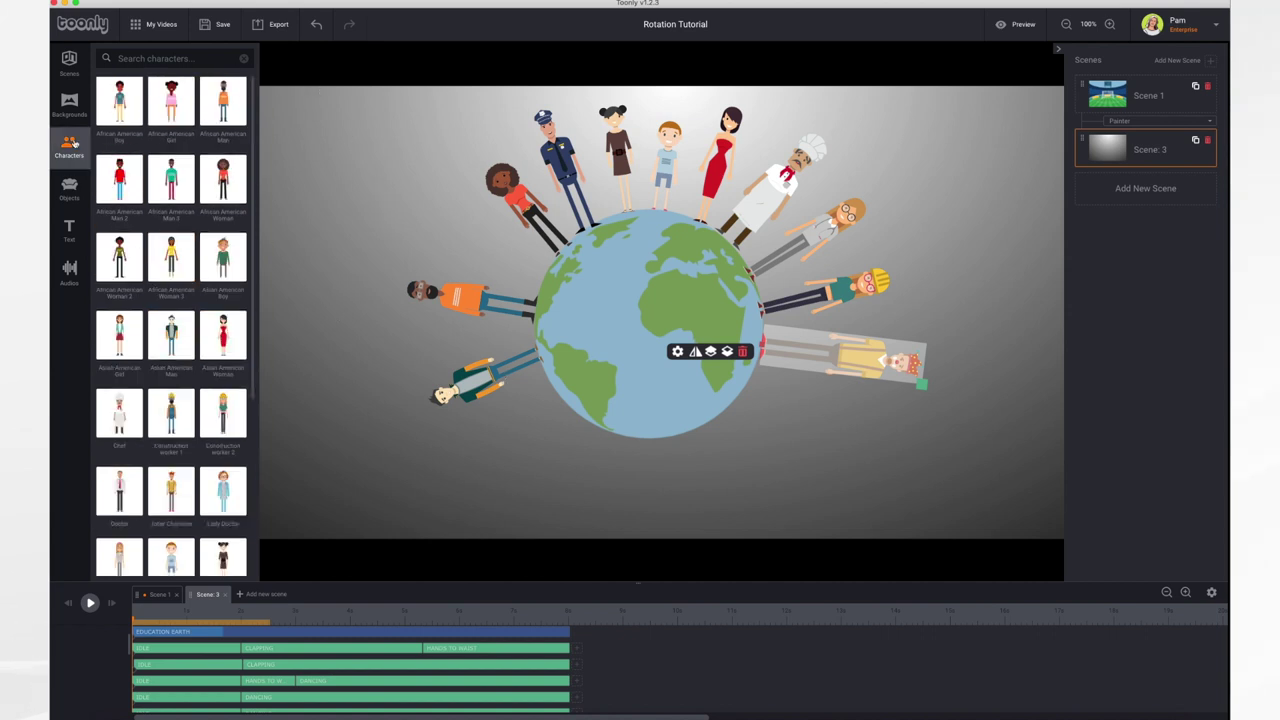
pyautogui.click(69, 190)
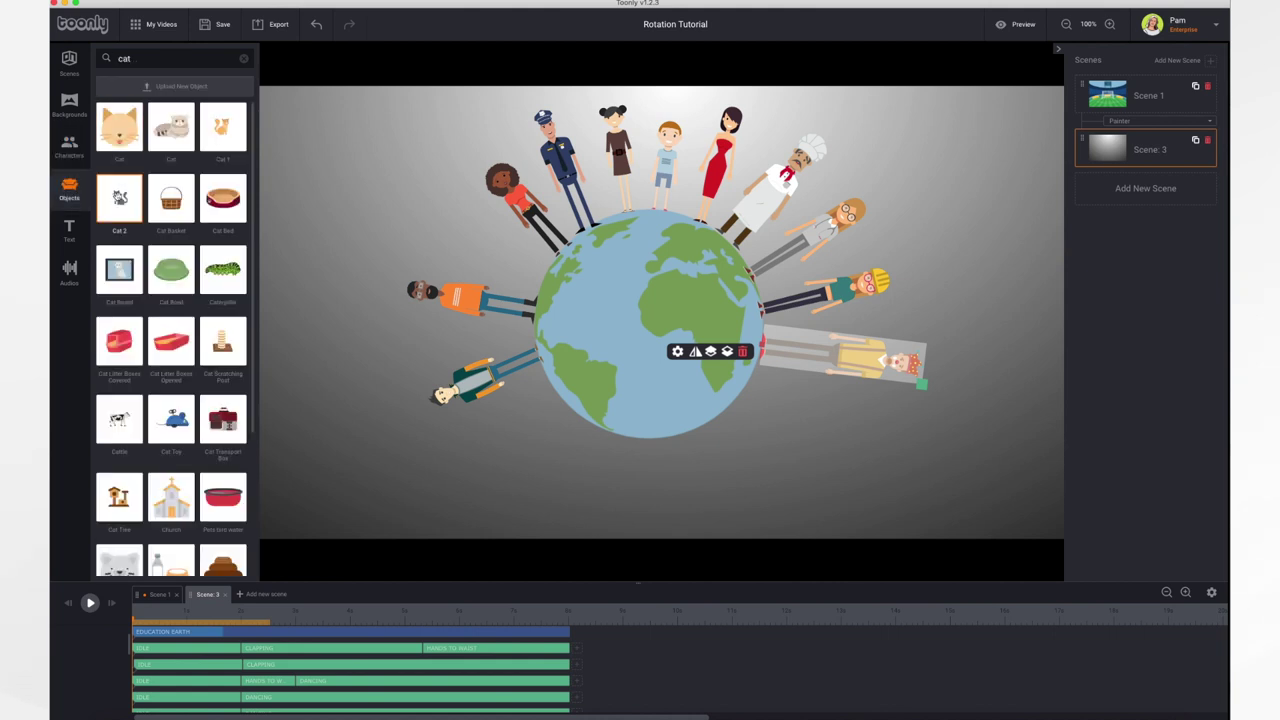
pyautogui.moveTo(119, 197); pyautogui.dragTo(500, 262)
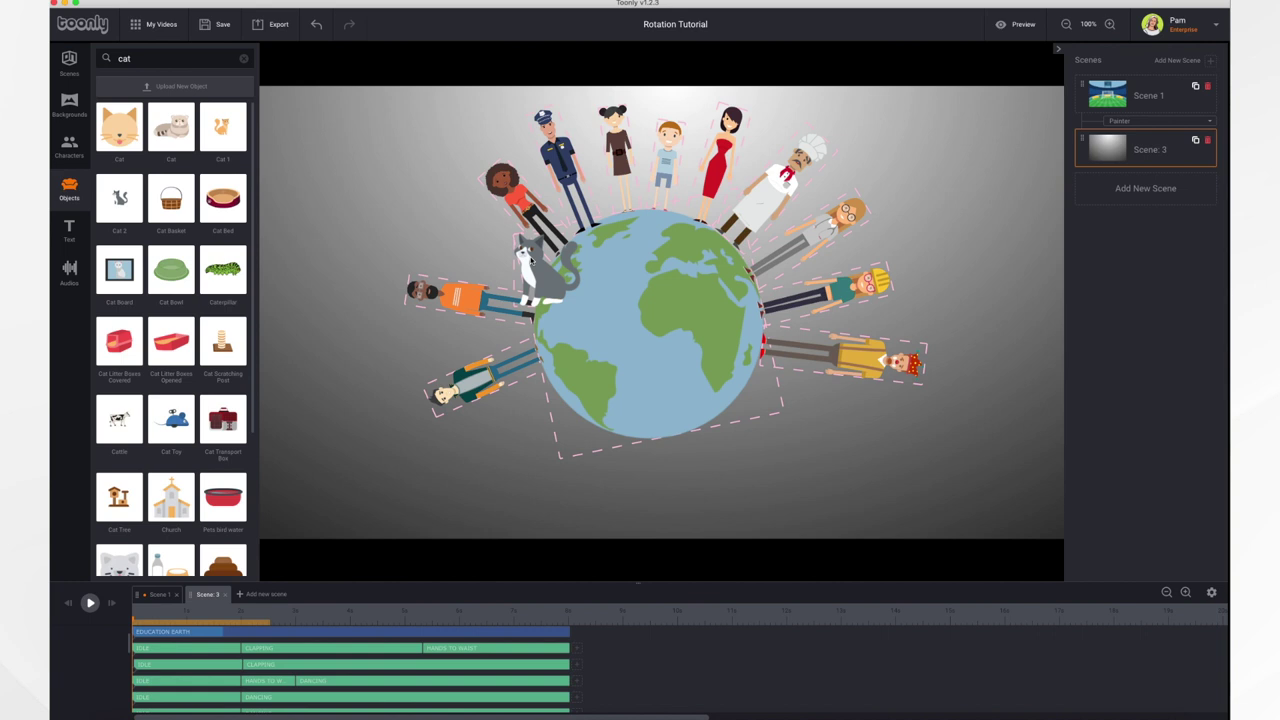
pyautogui.click(535, 263)
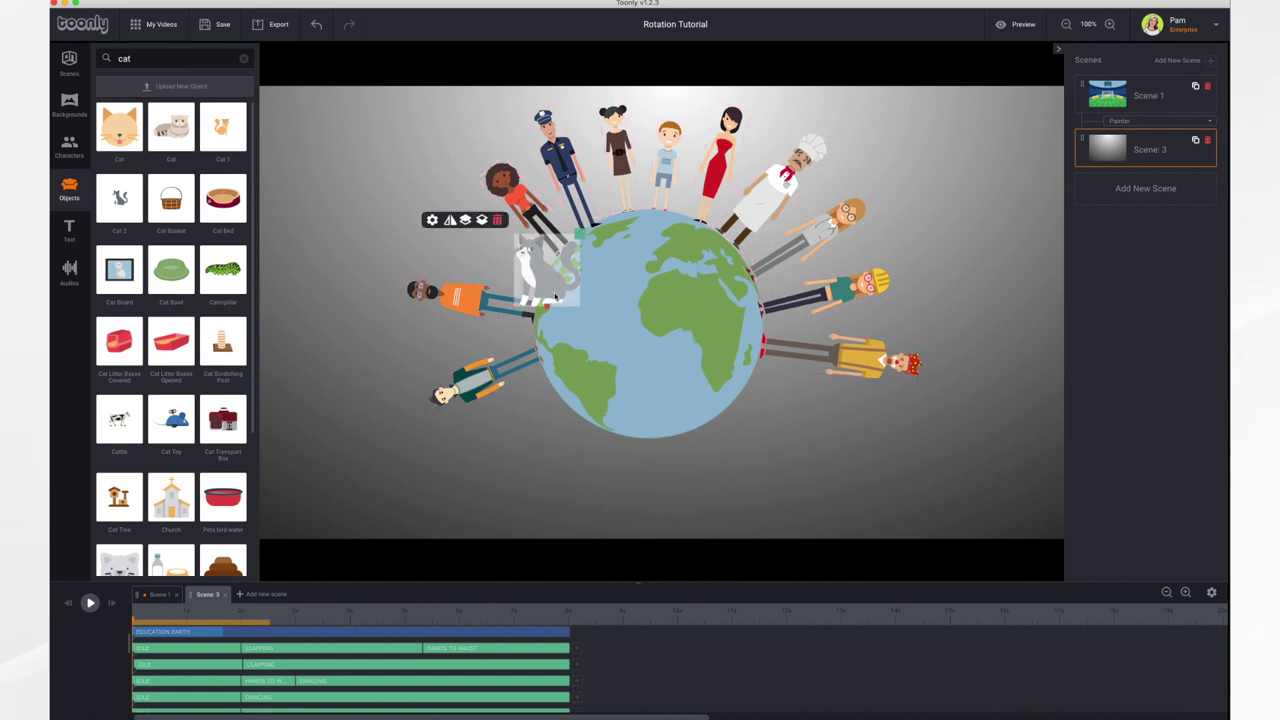
pyautogui.moveTo(578, 233); pyautogui.dragTo(561, 244)
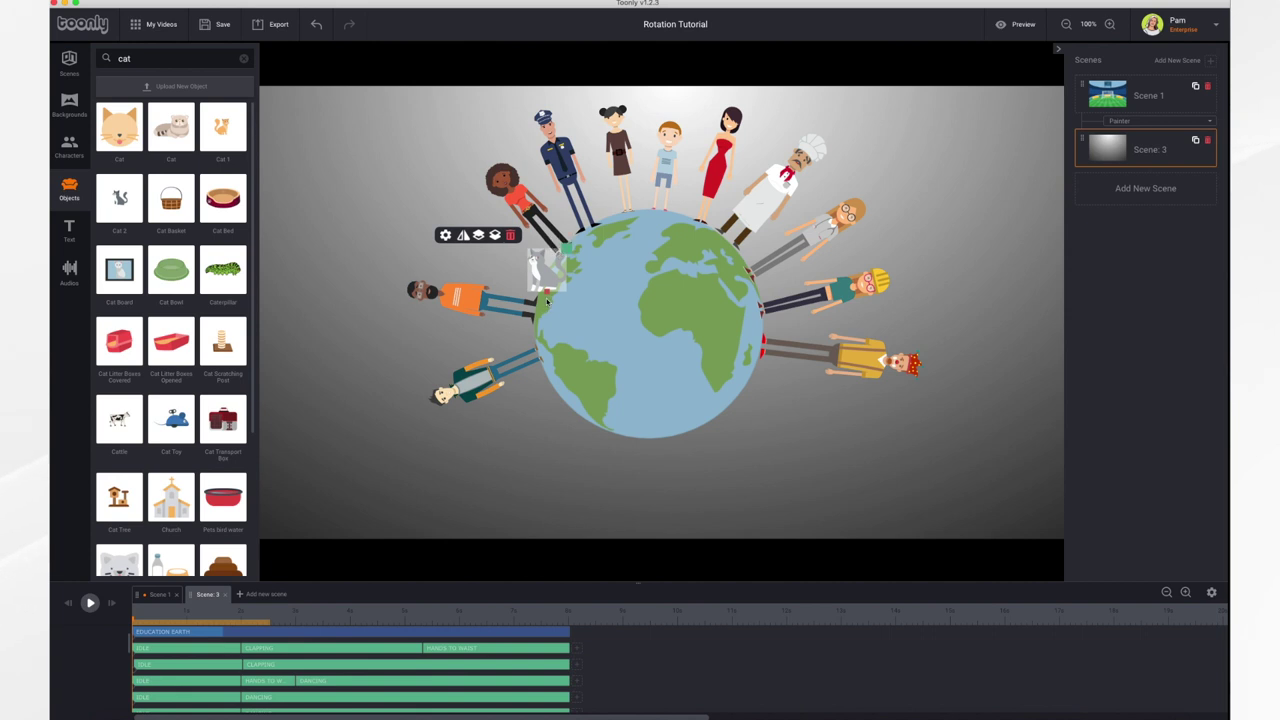
pyautogui.moveTo(547, 293); pyautogui.dragTo(532, 265)
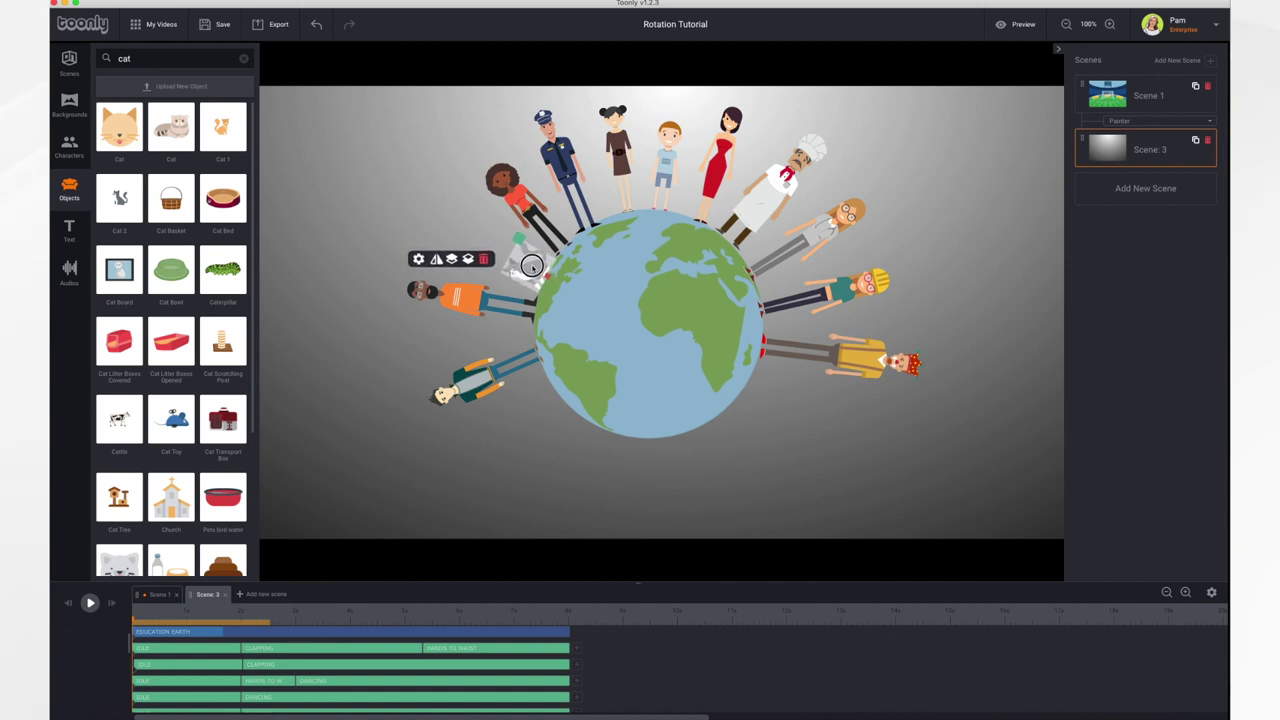
pyautogui.click(69, 230)
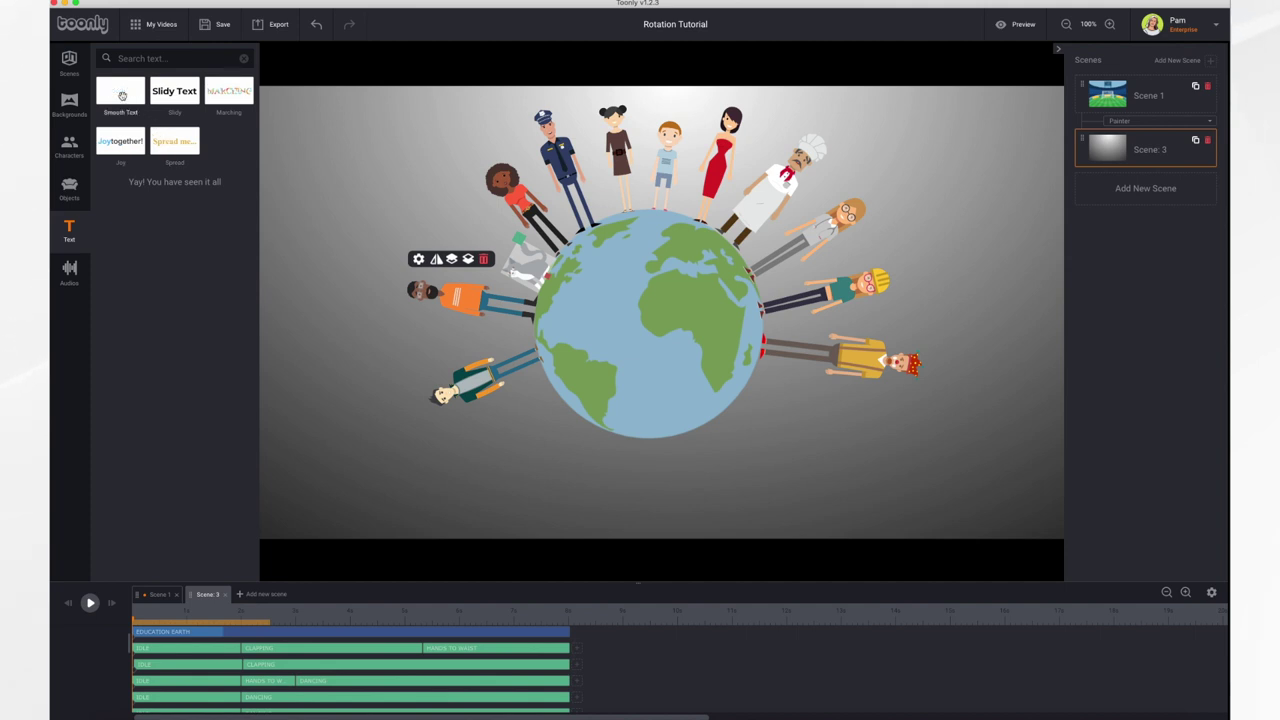
# Add a Smooth Text below the globe reading 'A Global Community'.
pyautogui.moveTo(121, 95); pyautogui.dragTo(651, 478)
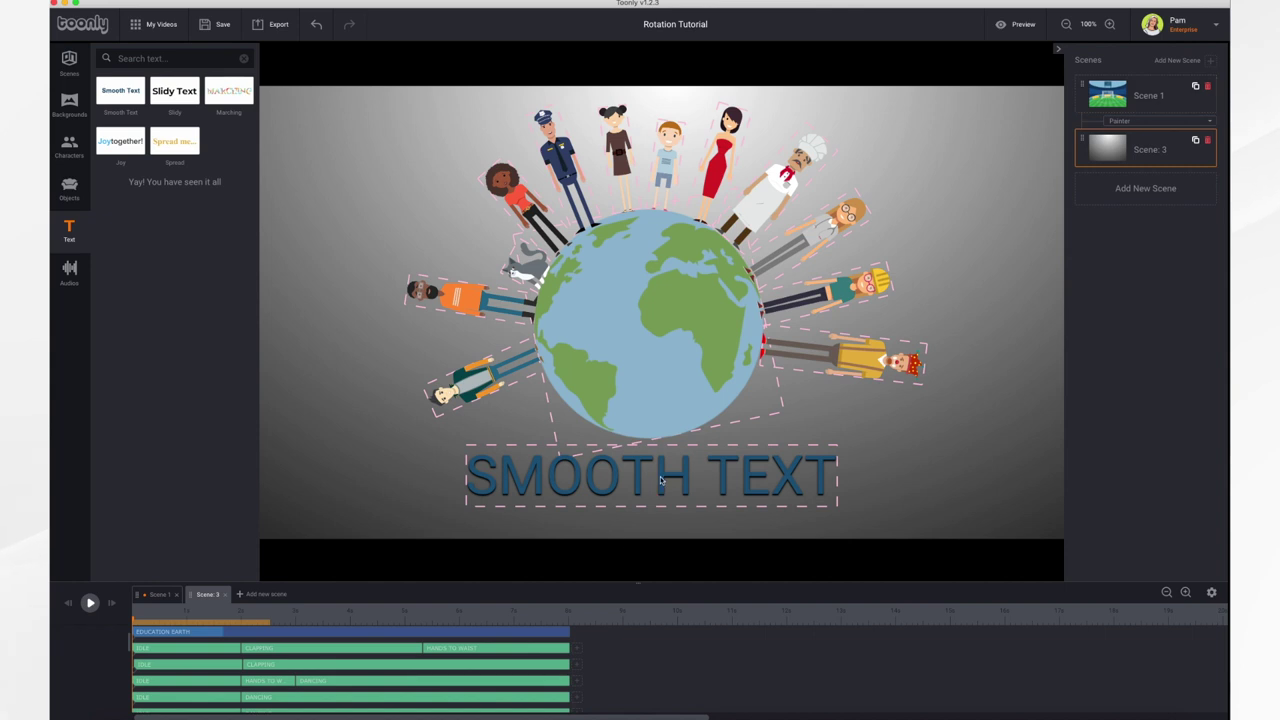
pyautogui.click(660, 481)
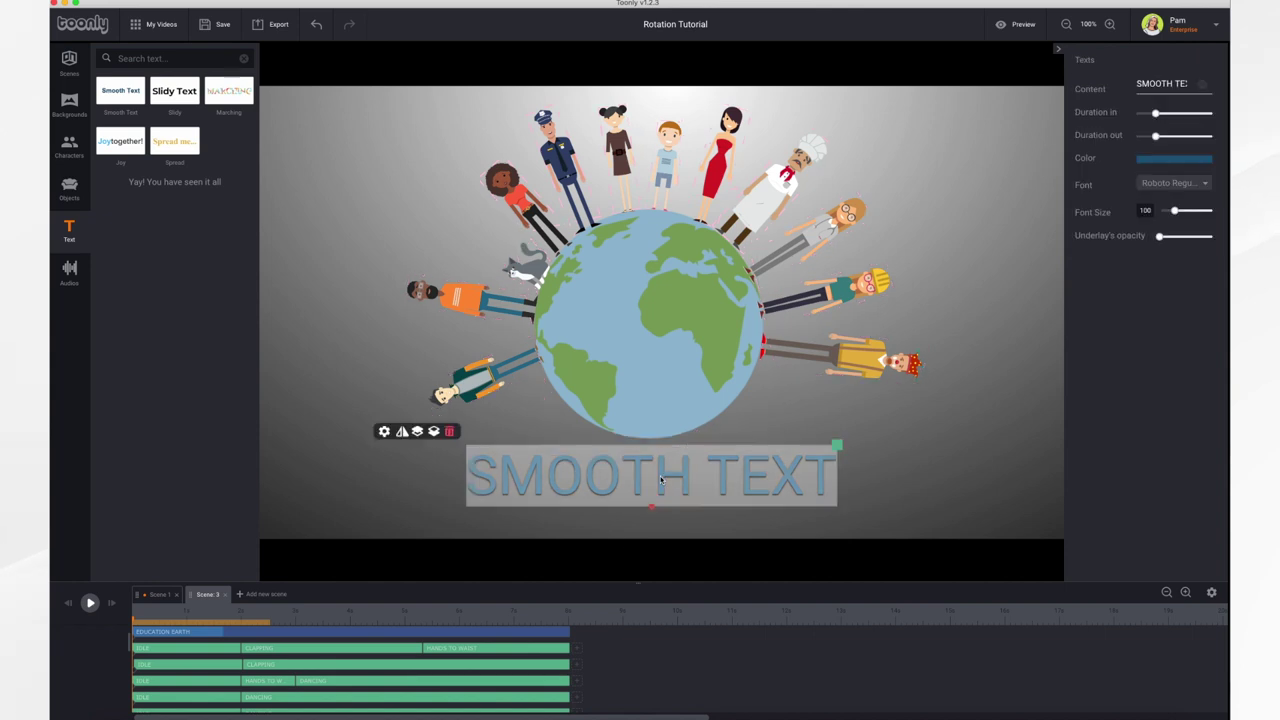
pyautogui.click(1202, 86)
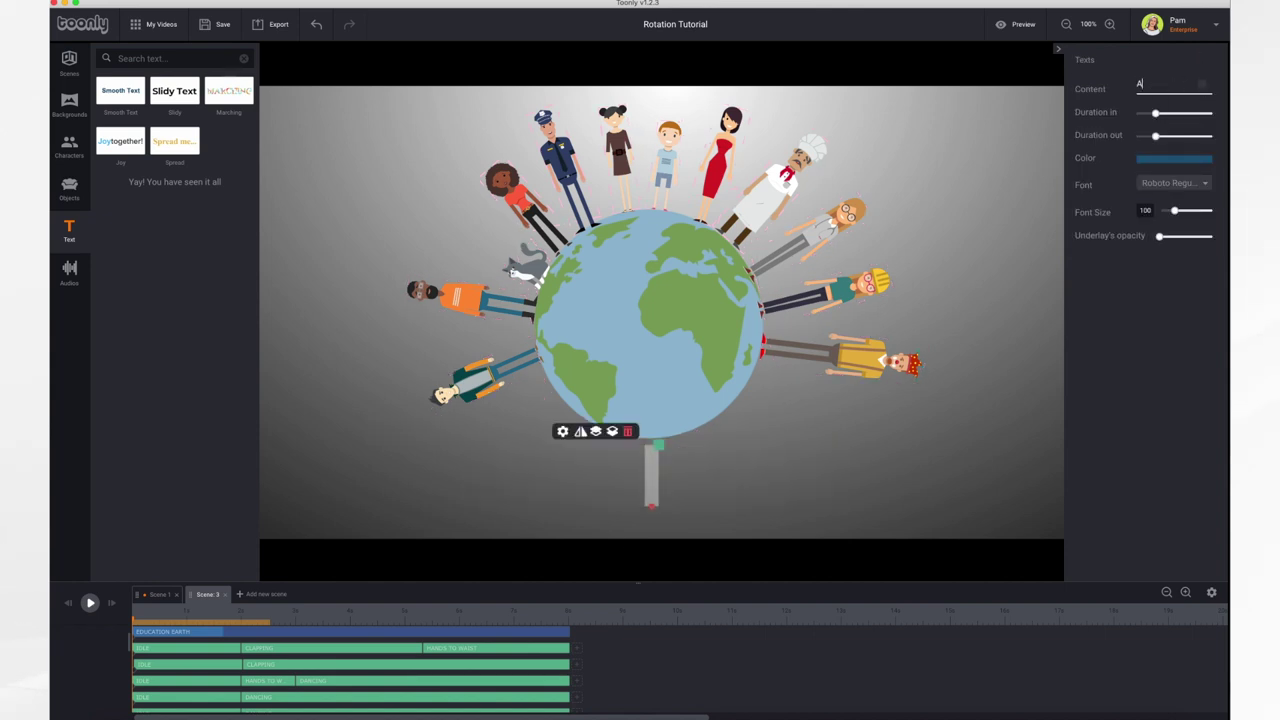
pyautogui.write('A Global Co')
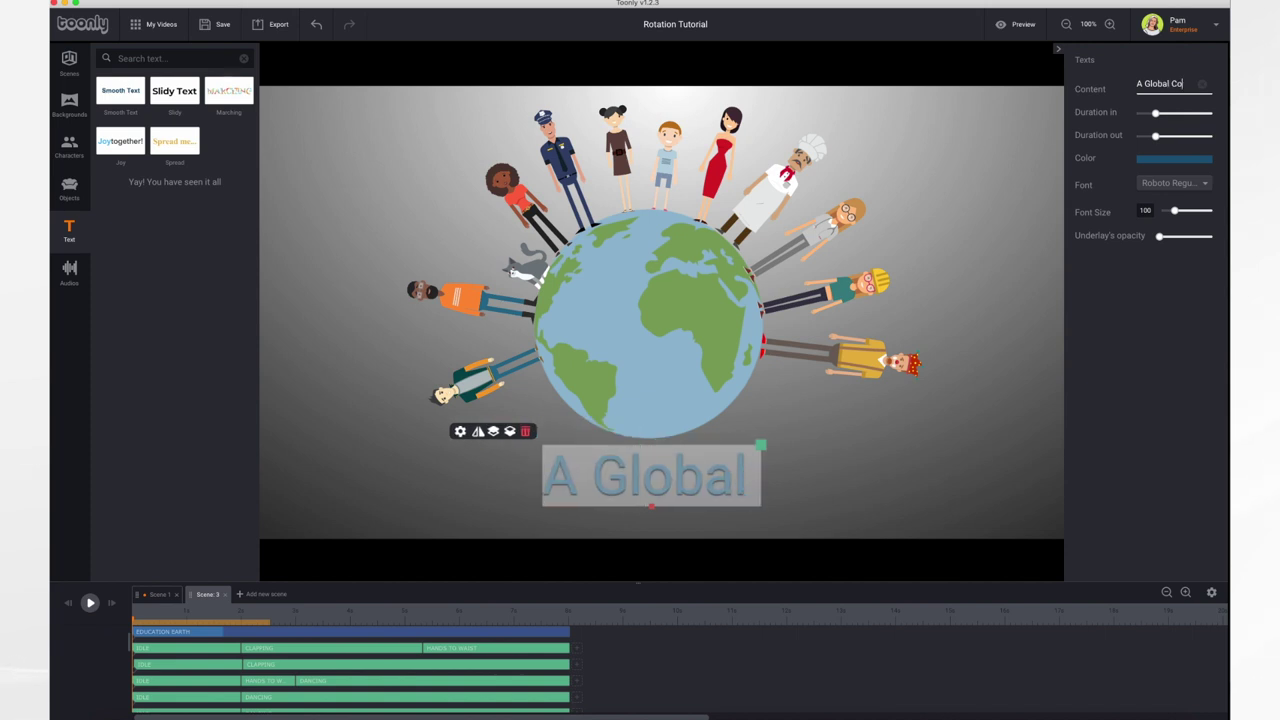
pyautogui.write('mmunity')
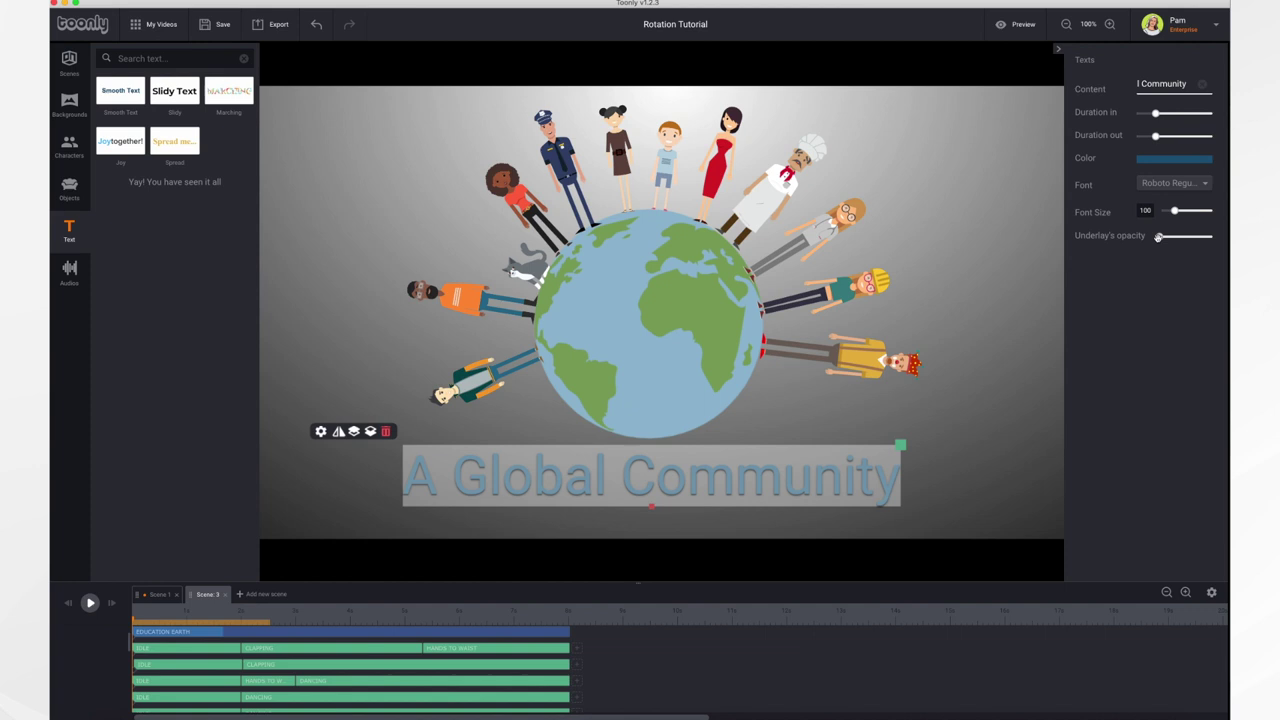
# Make the caption's underlay more opaque and colour it light blue.
pyautogui.moveTo(1159, 236); pyautogui.dragTo(1186, 238)
pyautogui.click(1186, 260)
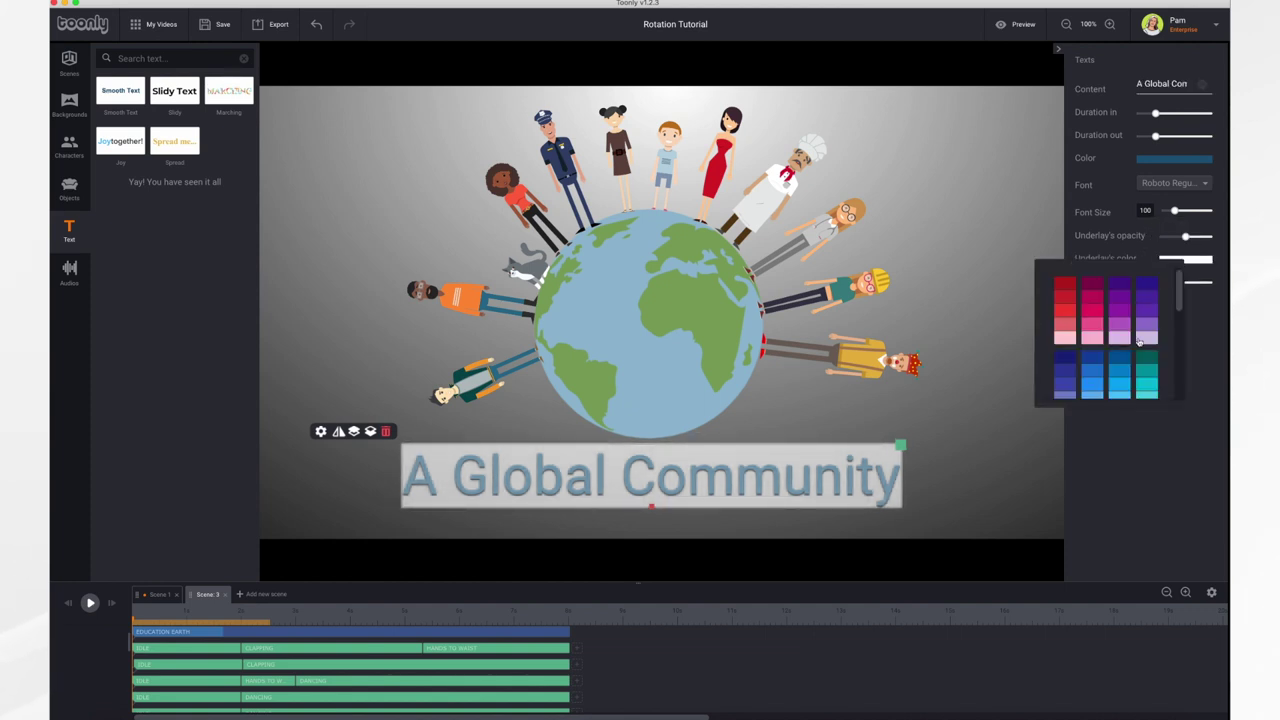
pyautogui.scroll(-3, 1114, 384)
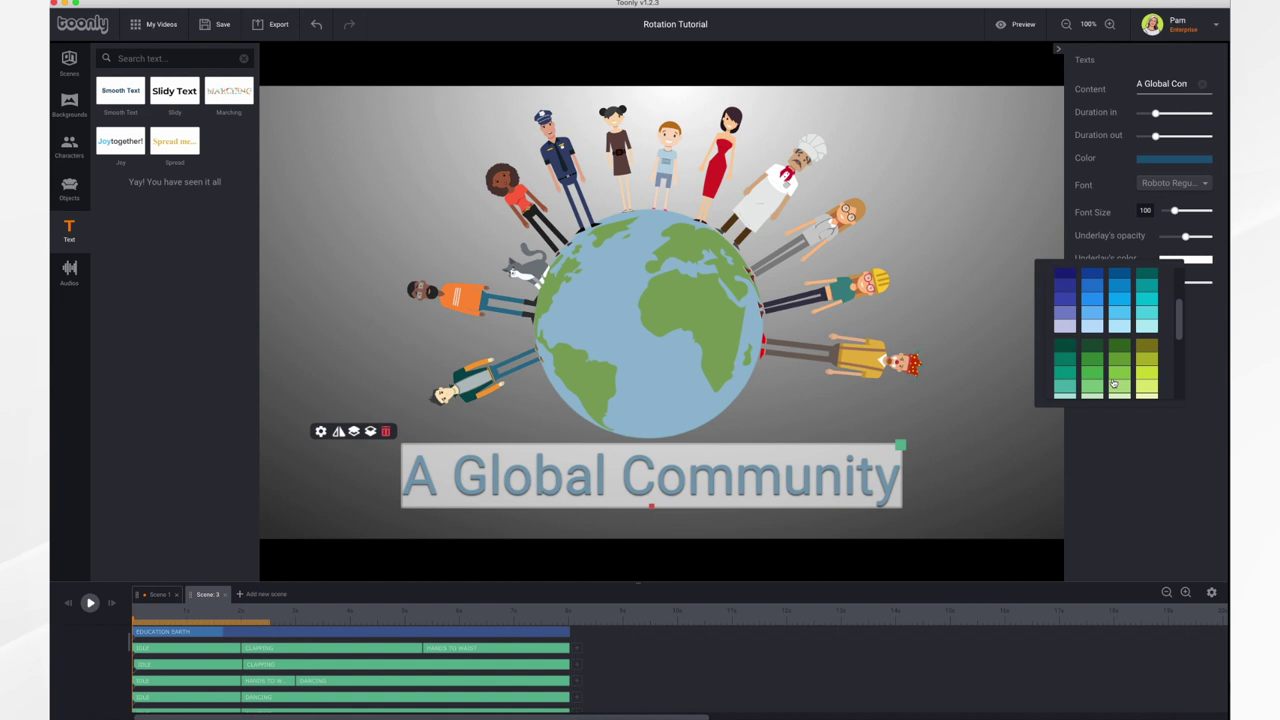
pyautogui.click(1119, 313)
# Enlarge the caption to font size 133 and tilt it counter-clockwise.
pyautogui.click(1001, 432)
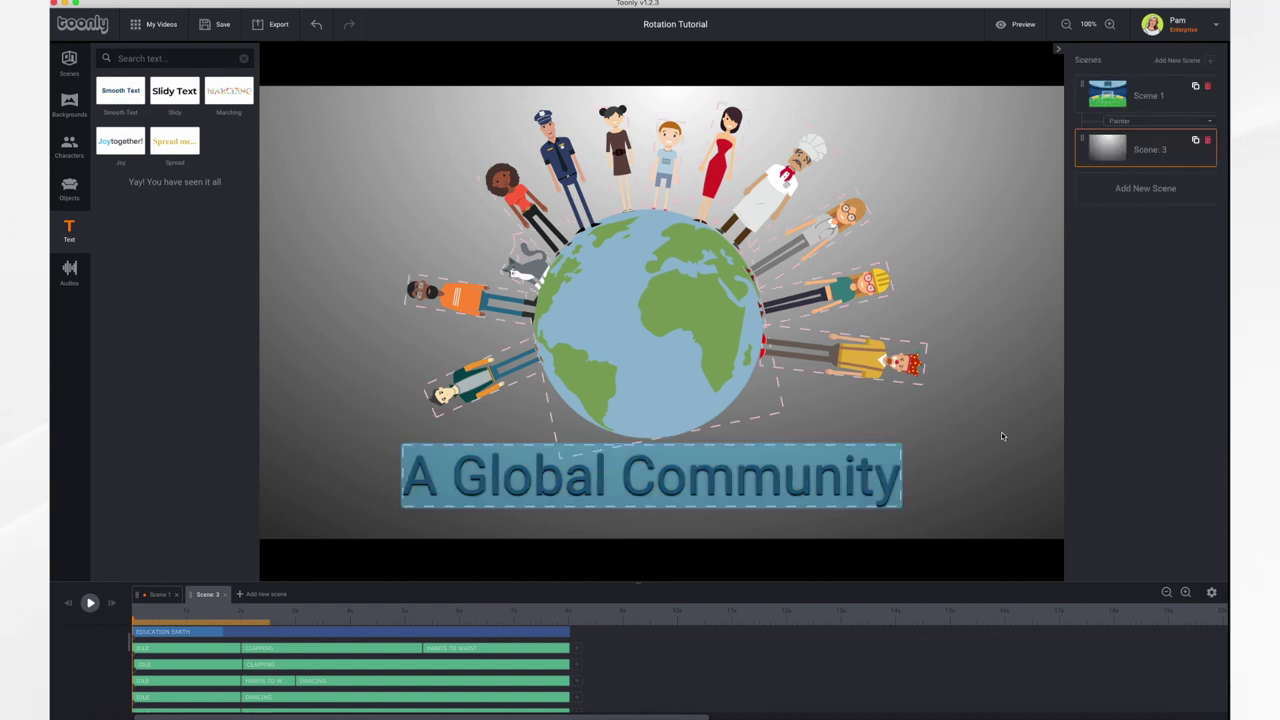
pyautogui.click(800, 479)
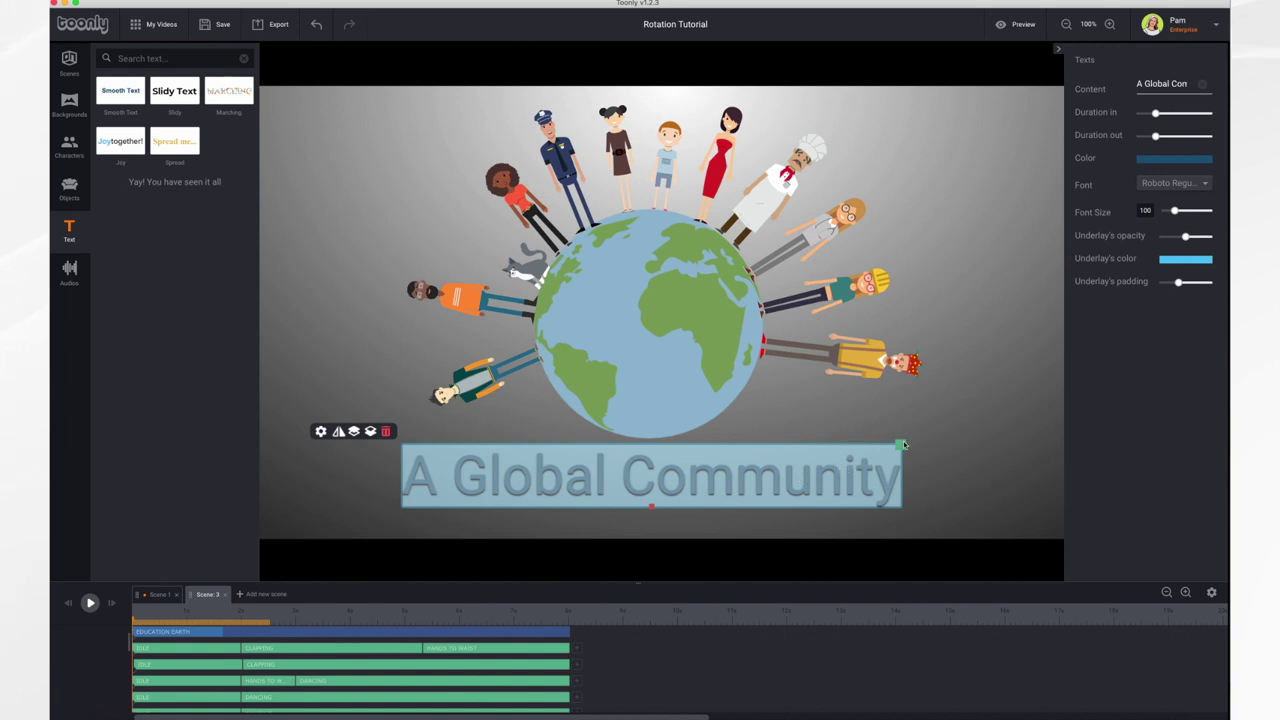
pyautogui.moveTo(900, 446); pyautogui.dragTo(931, 434)
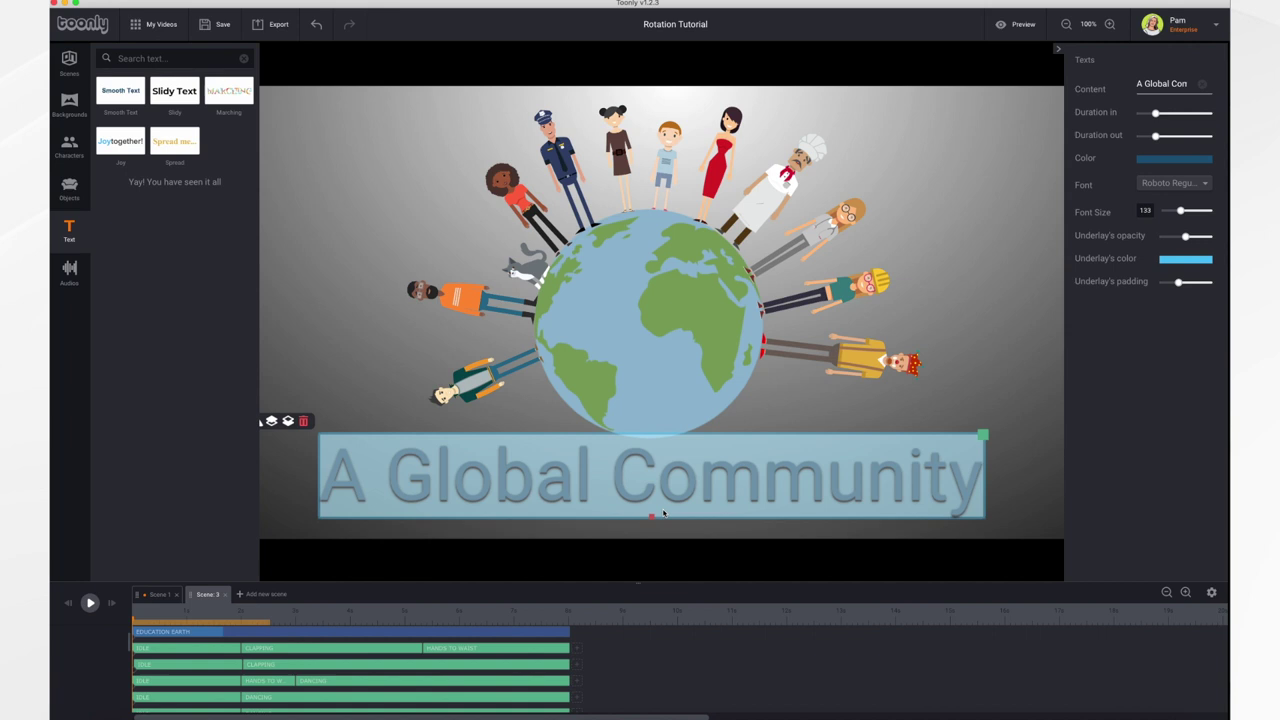
pyautogui.moveTo(650, 518)
pyautogui.mouseDown()
pyautogui.moveTo(674, 497)
pyautogui.moveTo(689, 560)
pyautogui.moveTo(682, 597)
pyautogui.moveTo(654, 637)
pyautogui.moveTo(634, 640)
pyautogui.moveTo(648, 645)
pyautogui.moveTo(666, 451)
pyautogui.moveTo(657, 502)
pyautogui.mouseUp()
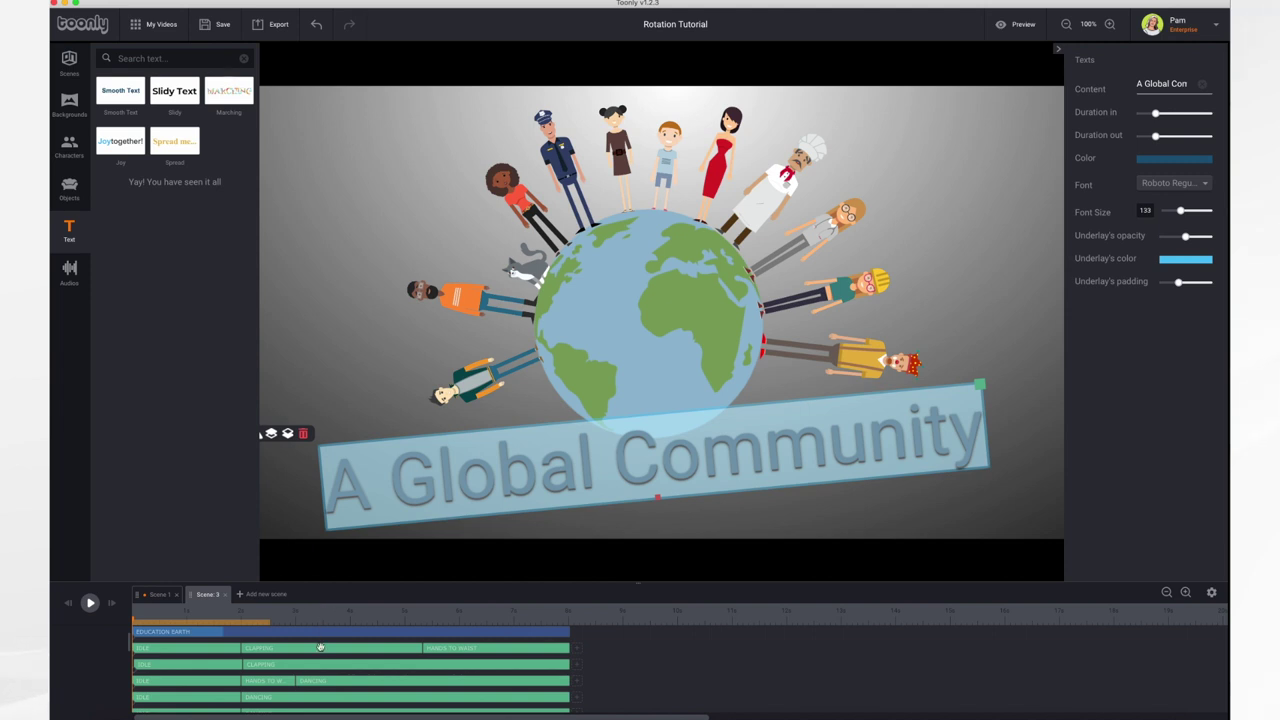
# Tilt the caption further counter-clockwise, then rotate it clockwise at a later playhead moment.
pyautogui.scroll(-5, 320, 646)
pyautogui.scroll(-3, 320, 646)
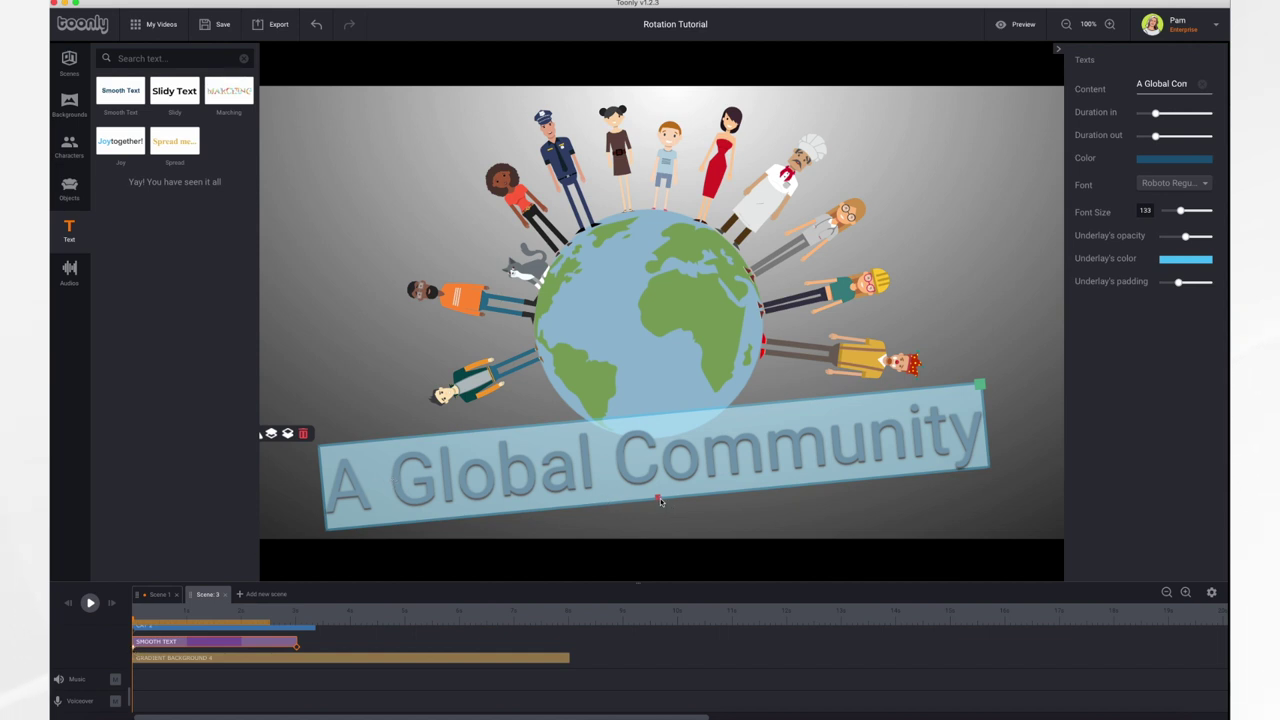
pyautogui.moveTo(660, 500); pyautogui.dragTo(660, 497)
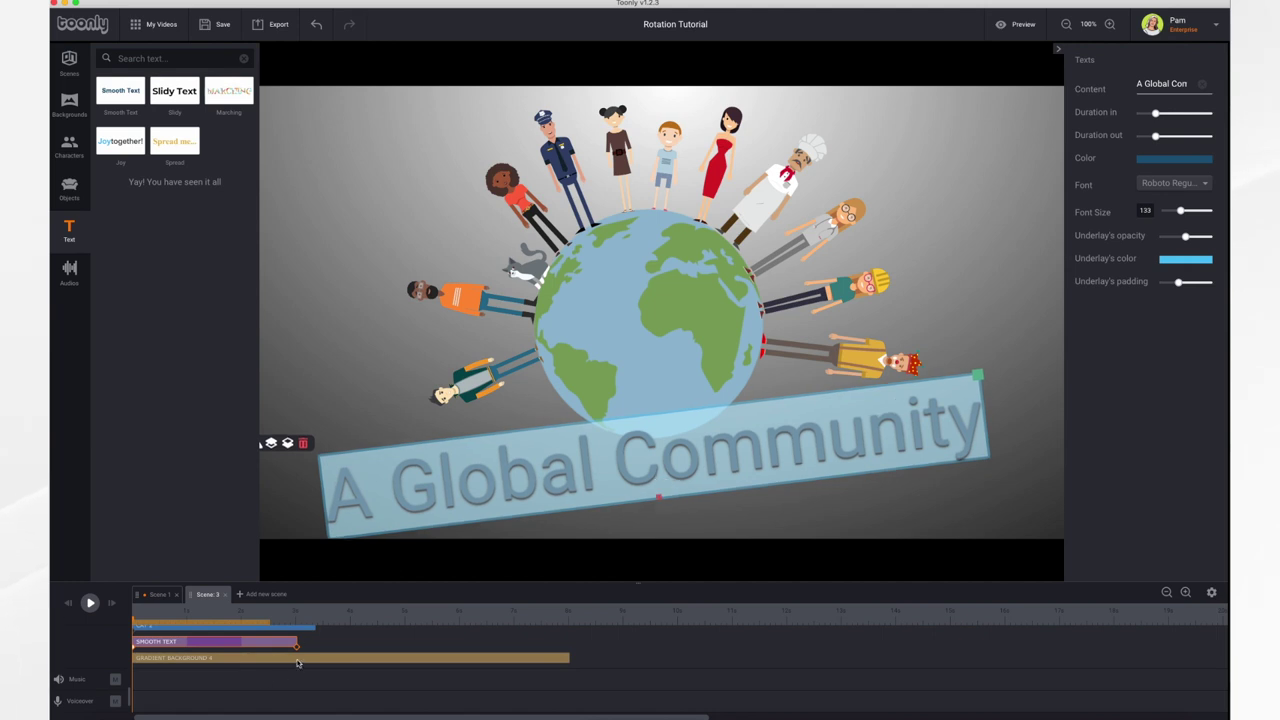
pyautogui.click(297, 650)
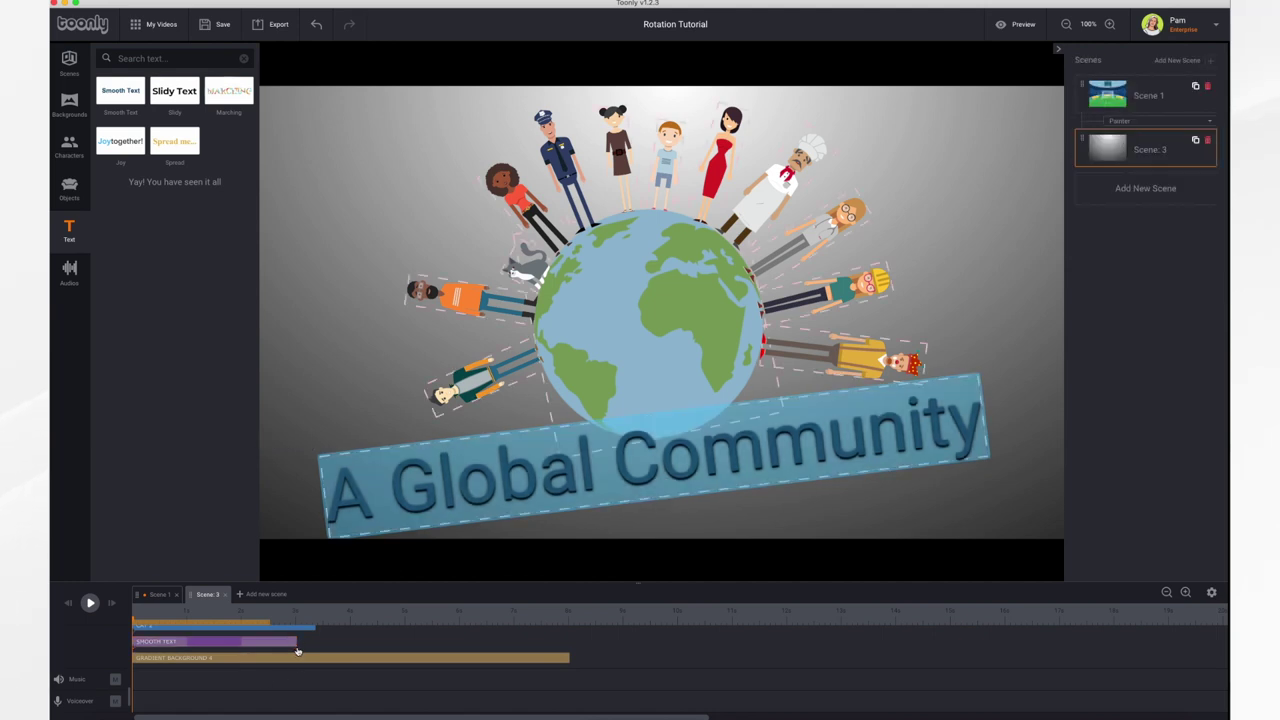
pyautogui.click(291, 641)
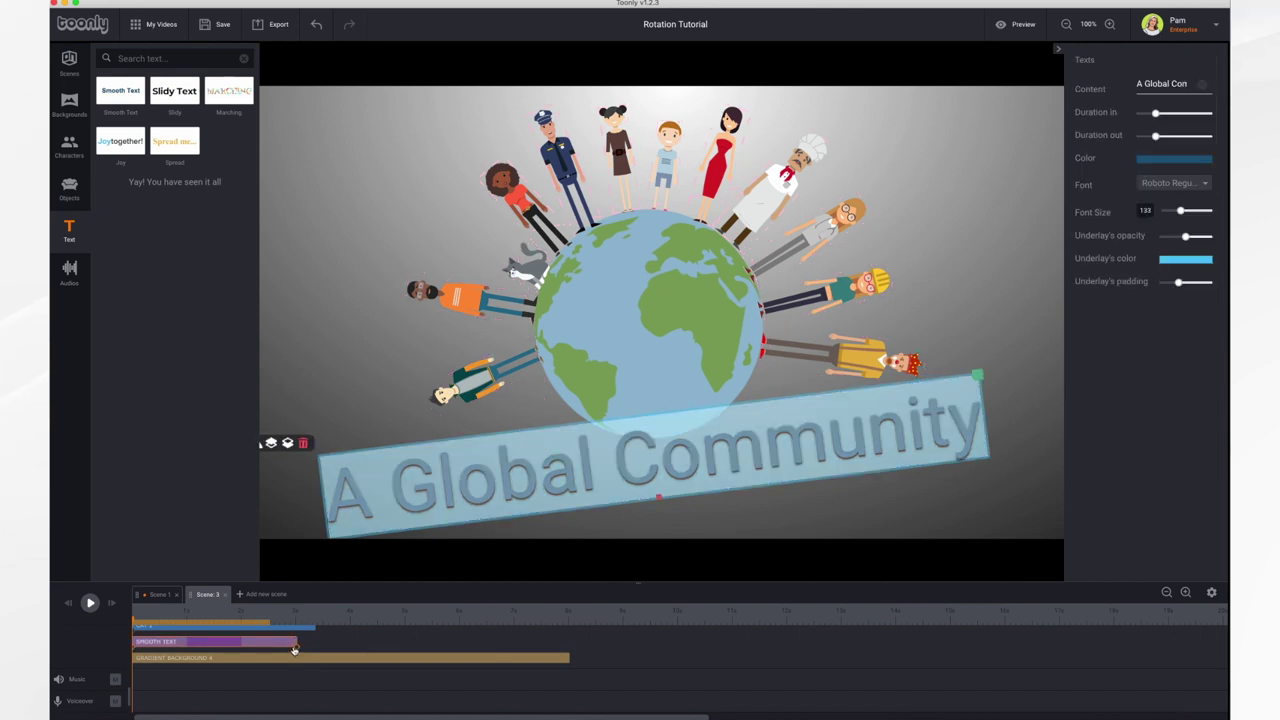
pyautogui.click(297, 650)
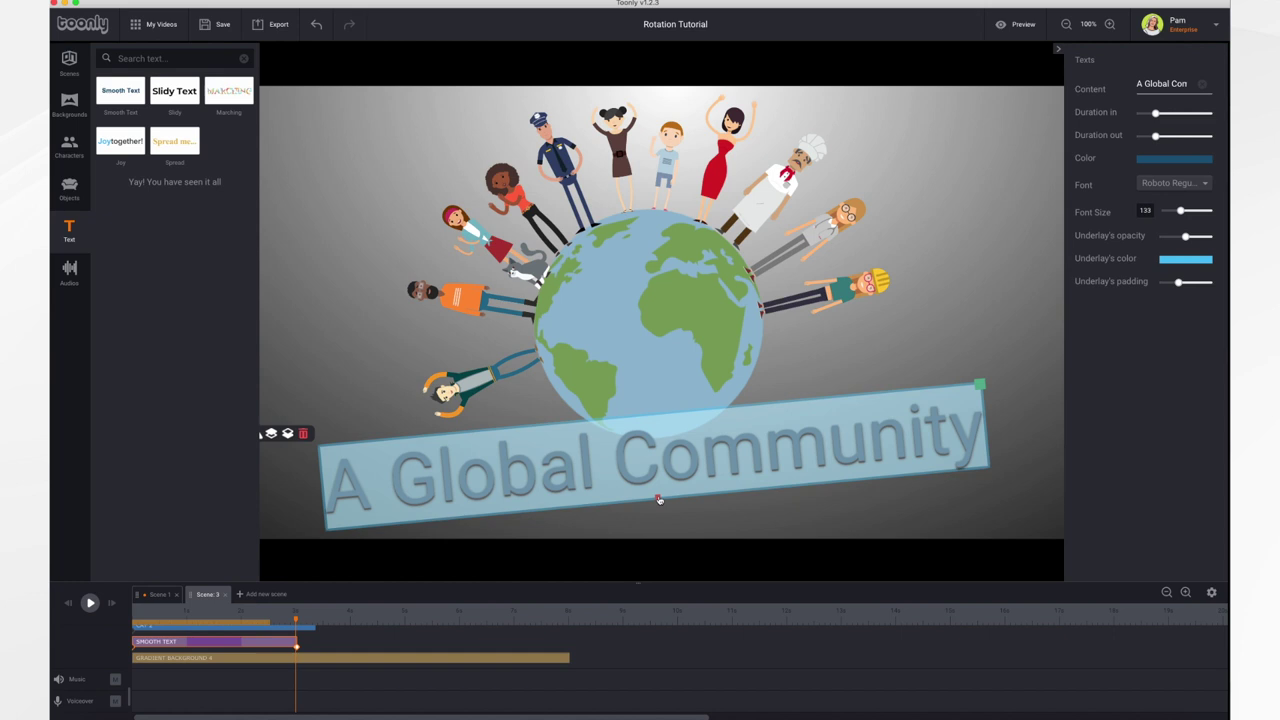
pyautogui.moveTo(658, 496); pyautogui.dragTo(648, 511)
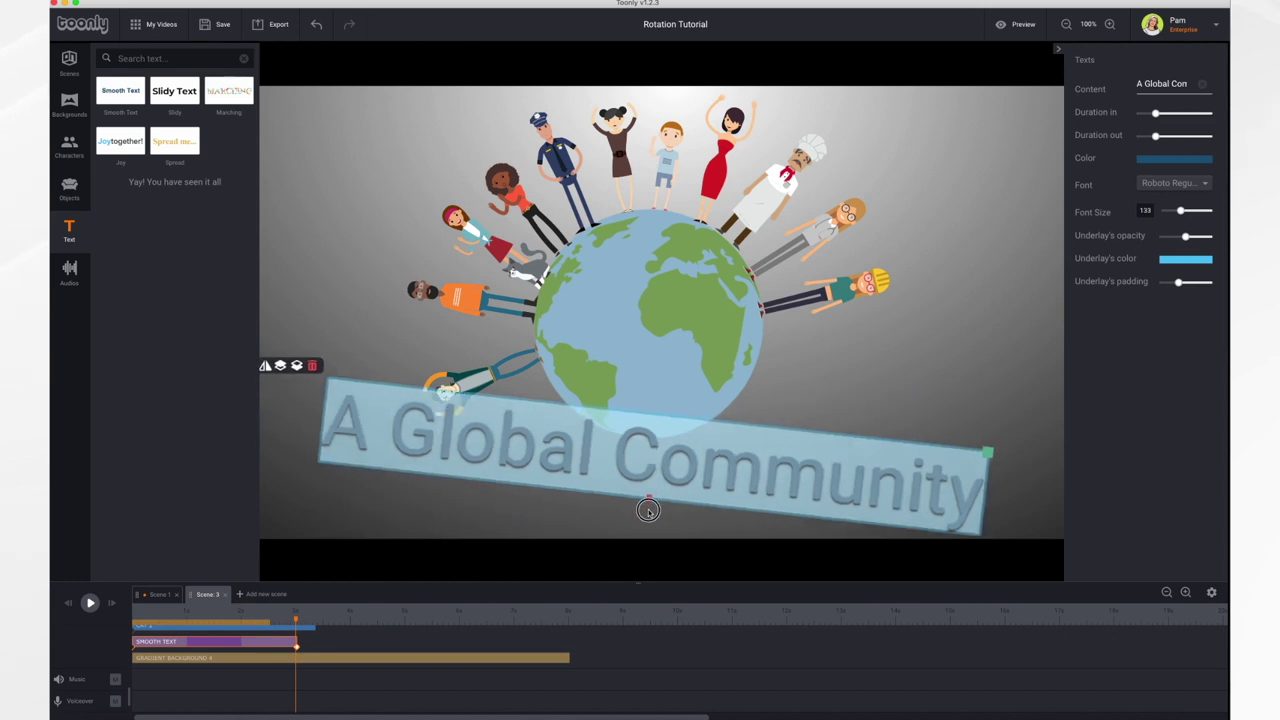
# Play Scene 3 from the start to preview the caption's rotation.
pyautogui.click(68, 604)
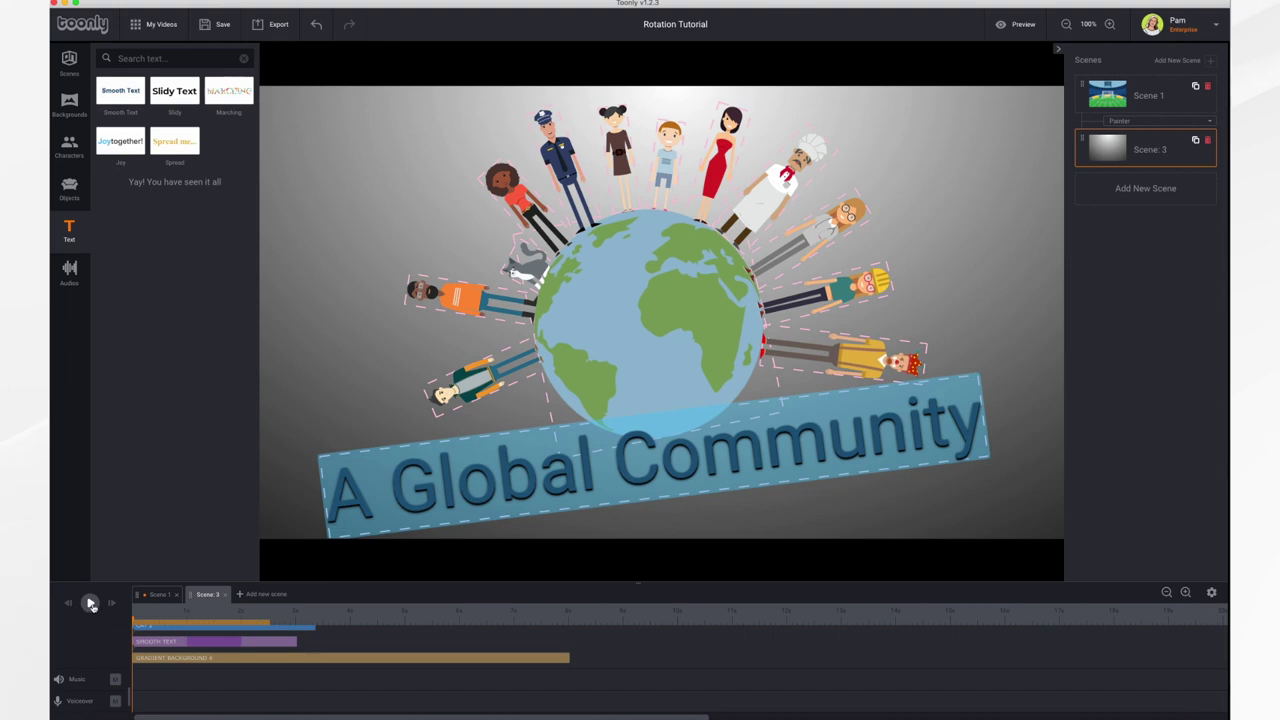
pyautogui.click(90, 604)
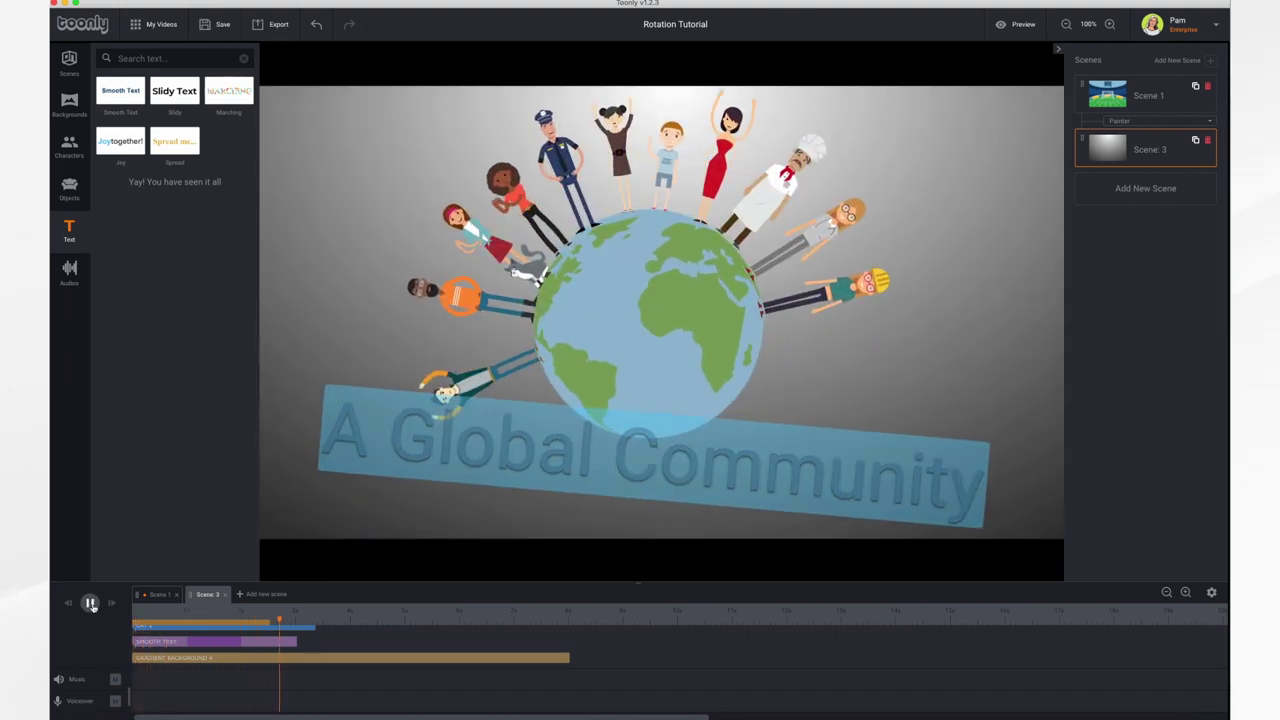
pyautogui.click(90, 604)
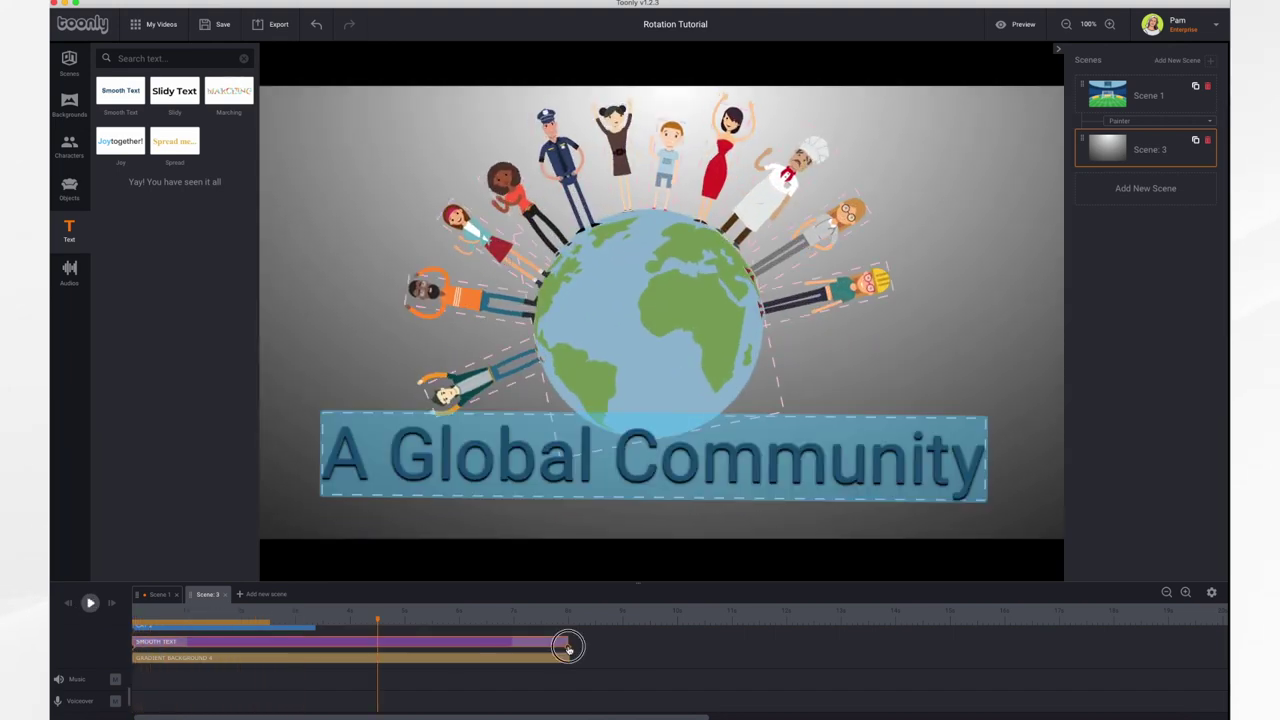
# Select the globe and rotate it counter-clockwise.
pyautogui.click(646, 323)
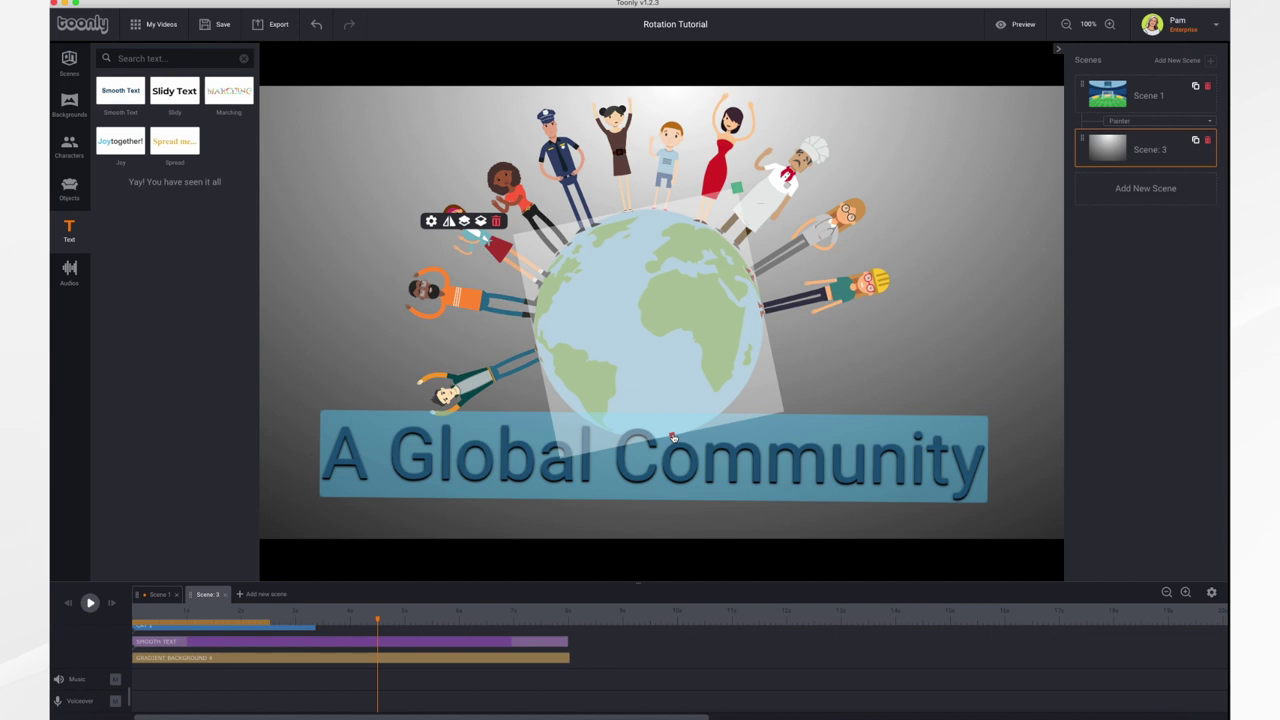
pyautogui.moveTo(674, 437); pyautogui.dragTo(611, 429)
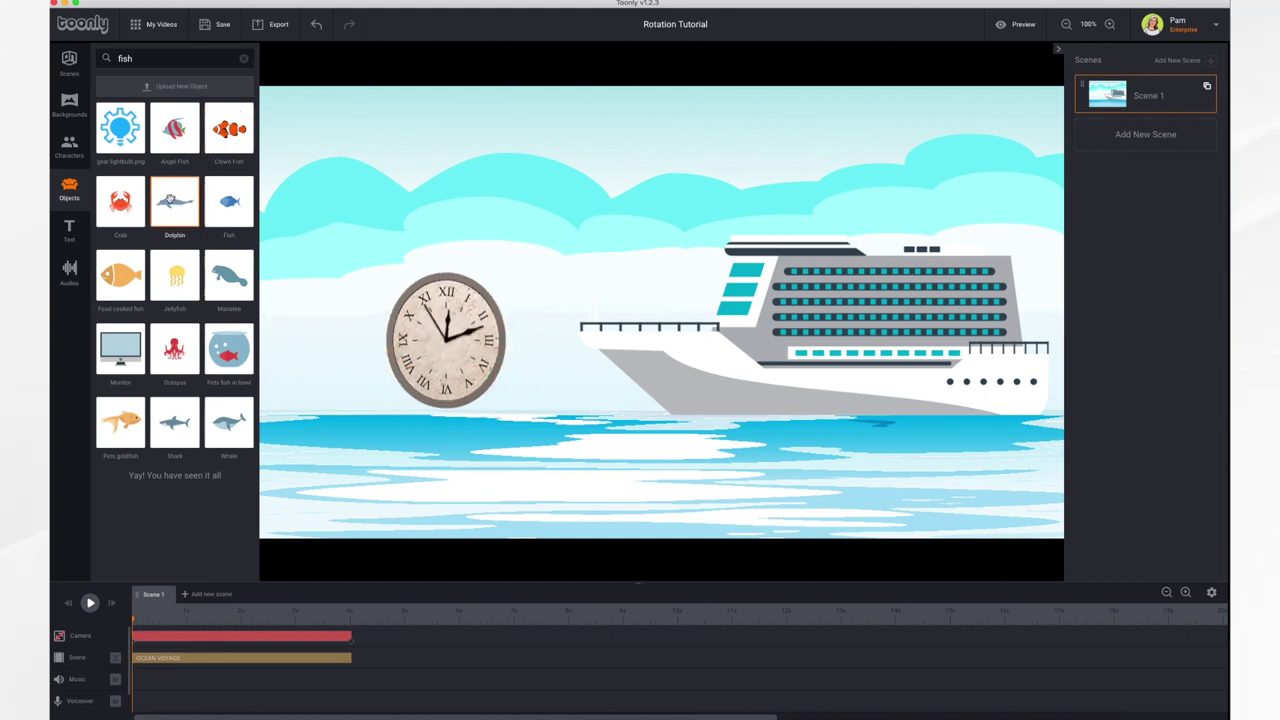
# Place a dolphin in the water beside the ship, tilted diagonally downward.
pyautogui.moveTo(170, 198); pyautogui.dragTo(951, 374)
pyautogui.click(770, 430)
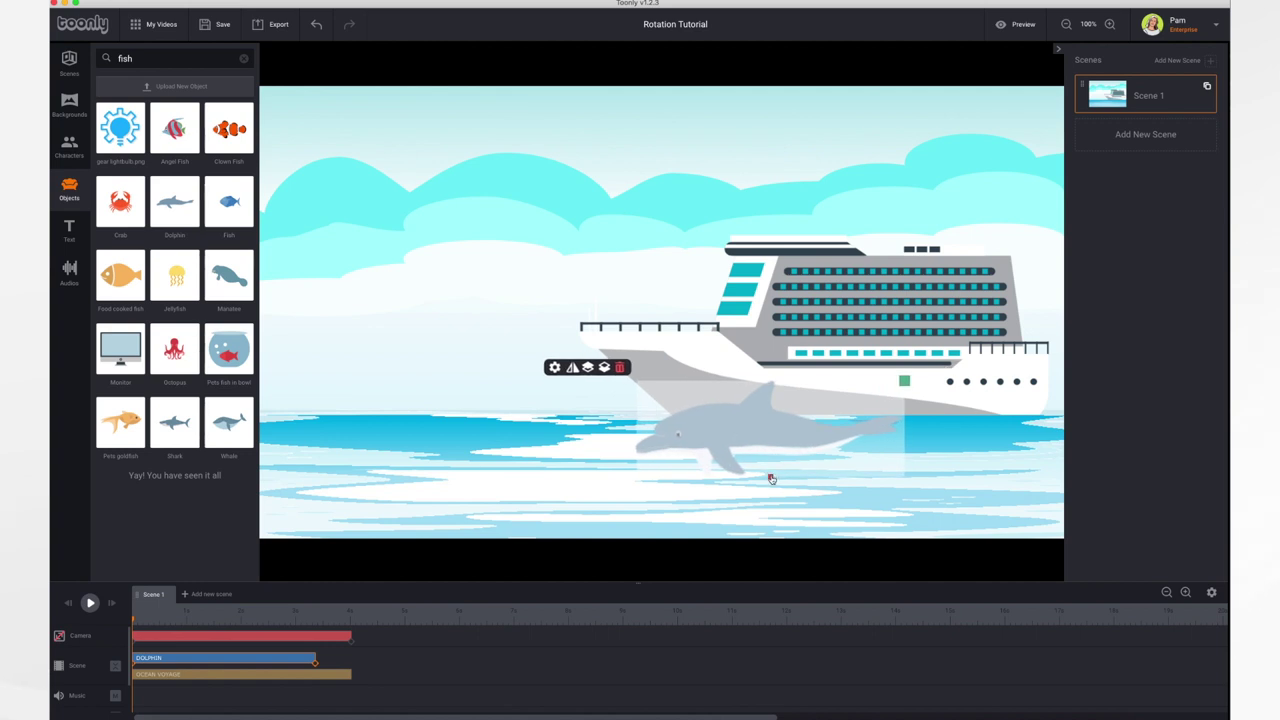
pyautogui.moveTo(771, 479); pyautogui.dragTo(757, 467)
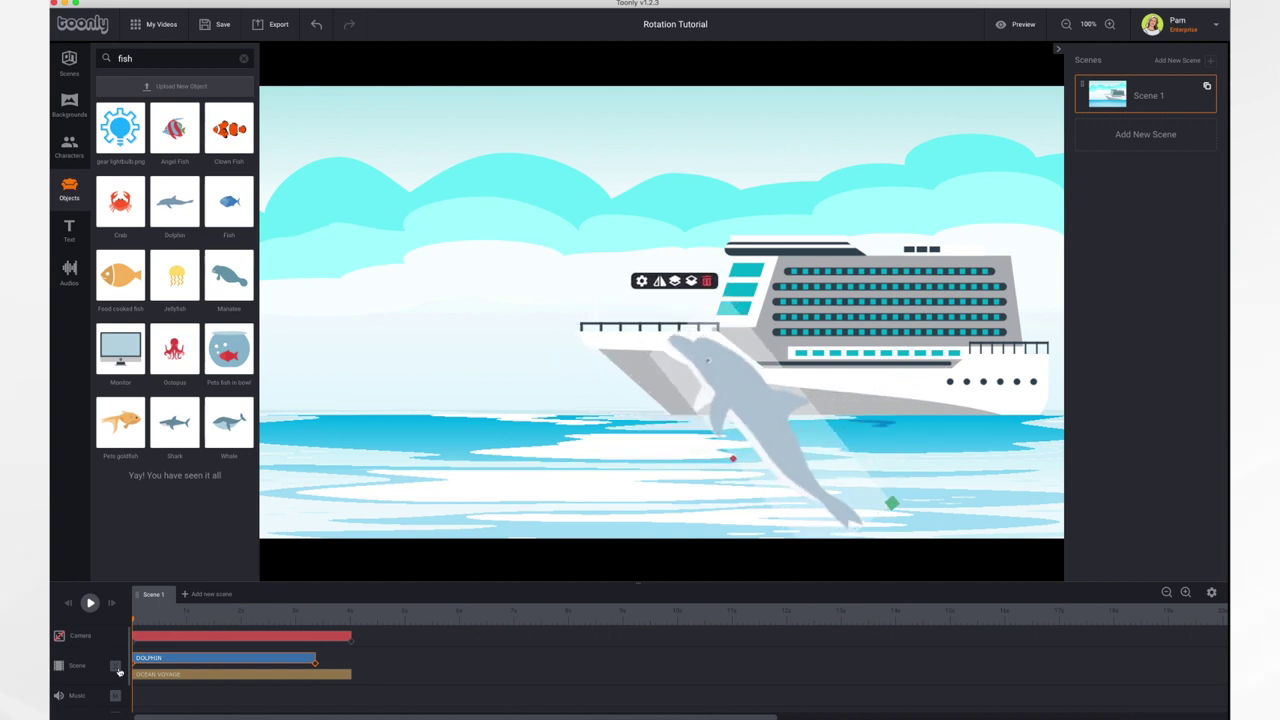
# At the clip's end, move the dolphin into the sky near the bow pointing up-right.
pyautogui.click(314, 665)
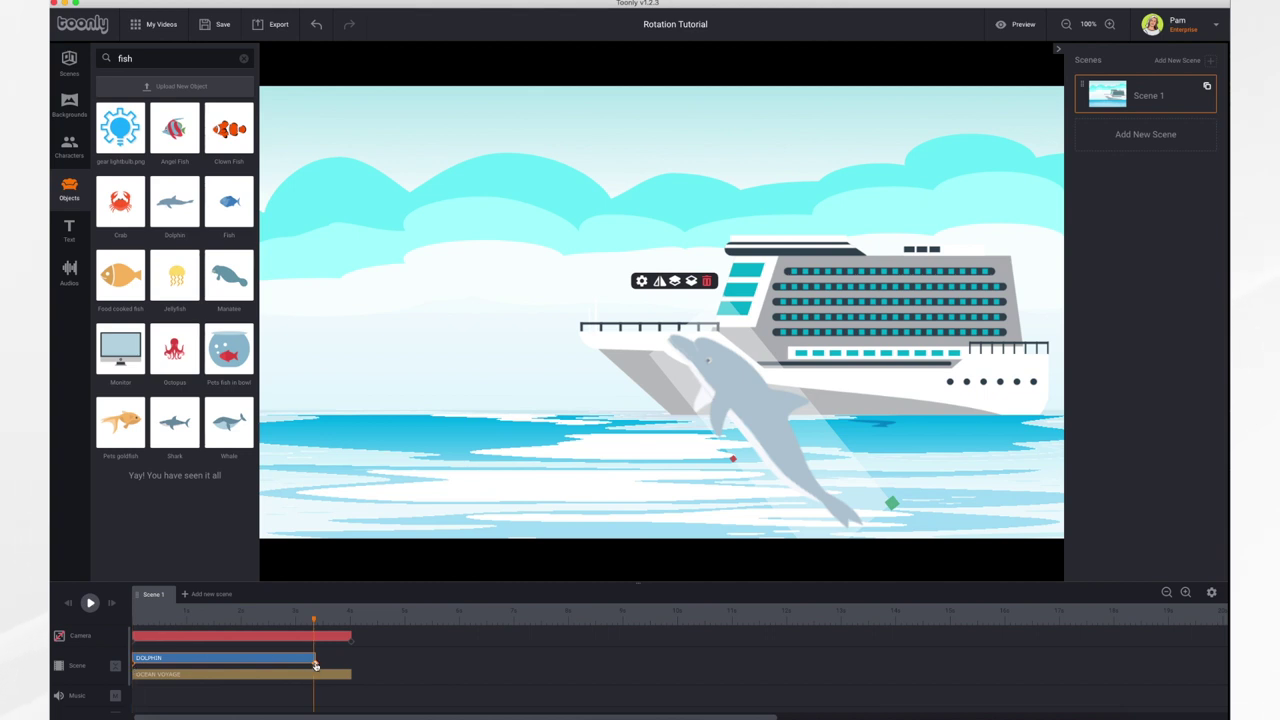
pyautogui.moveTo(757, 404)
pyautogui.mouseDown()
pyautogui.moveTo(686, 340)
pyautogui.moveTo(492, 291)
pyautogui.moveTo(414, 338)
pyautogui.mouseUp()
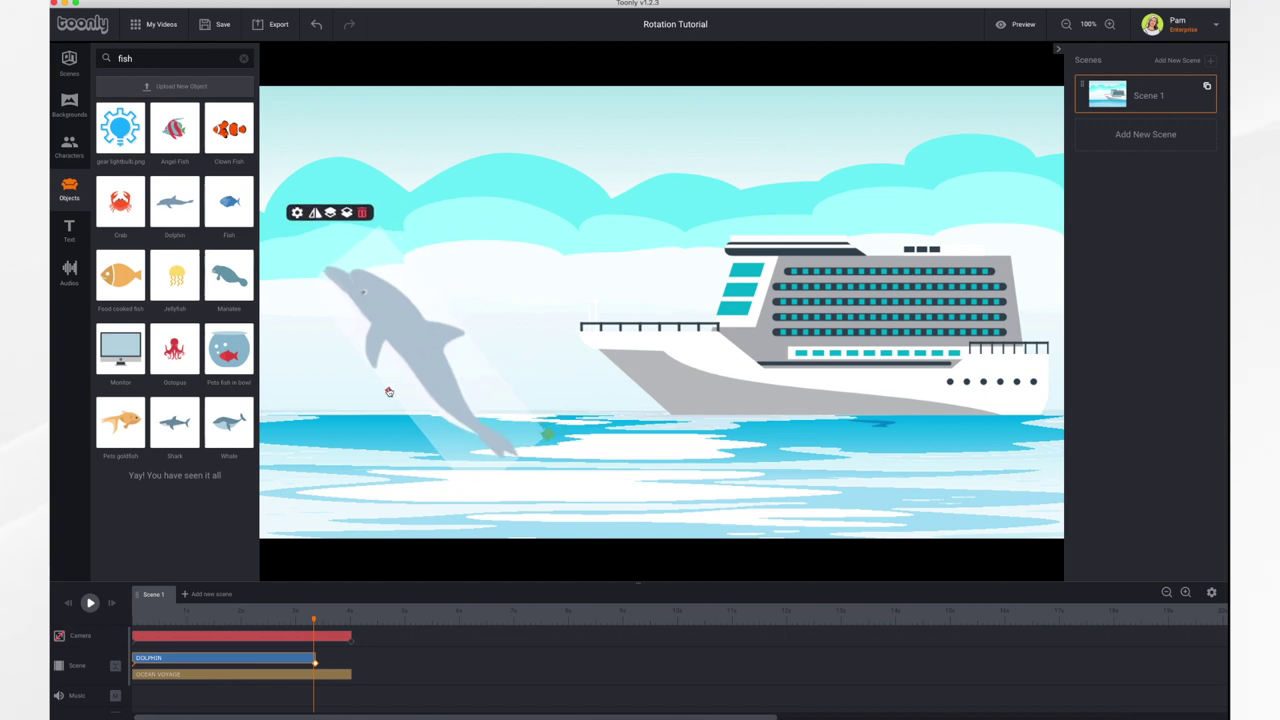
pyautogui.moveTo(389, 392); pyautogui.dragTo(475, 405)
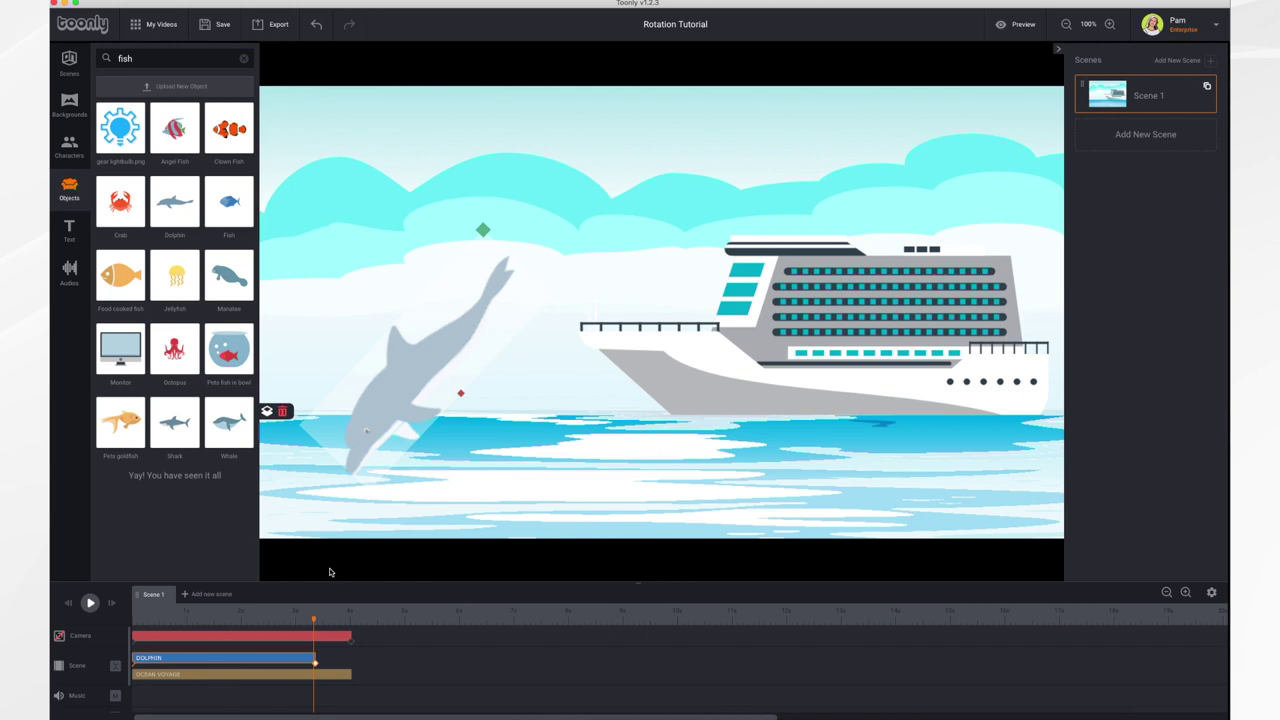
# Play the dolphin's leap animation from the start of the scene.
pyautogui.moveTo(315, 622); pyautogui.dragTo(91, 606)
pyautogui.click(91, 603)
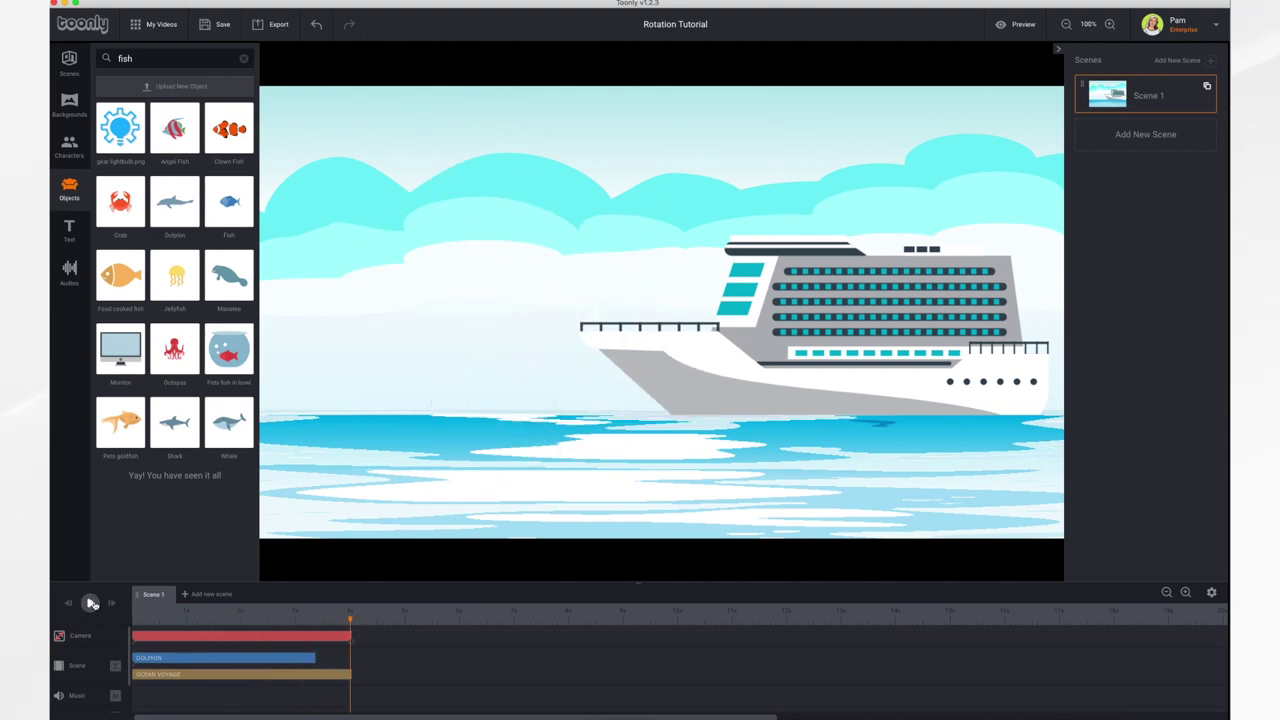
pyautogui.click(91, 603)
# Set the dolphin clip's Rotation direction to Counterclockwise in its object settings.
pyautogui.click(91, 603)
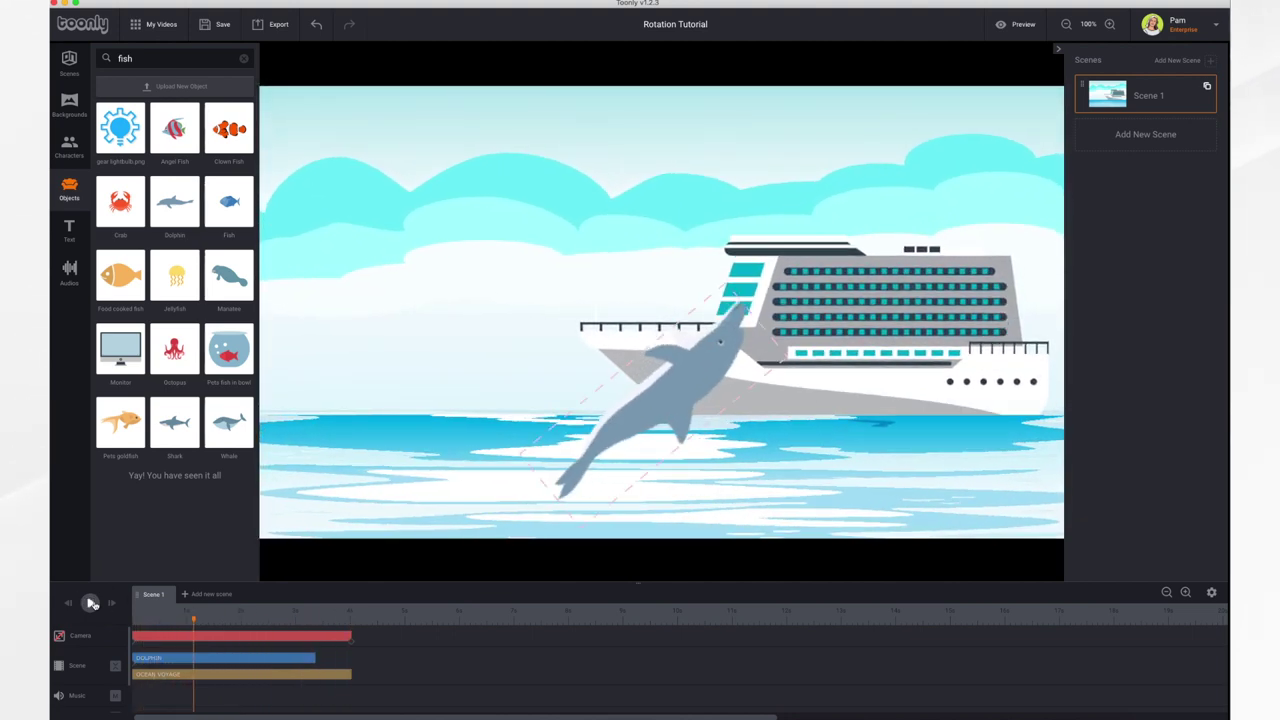
pyautogui.click(247, 661)
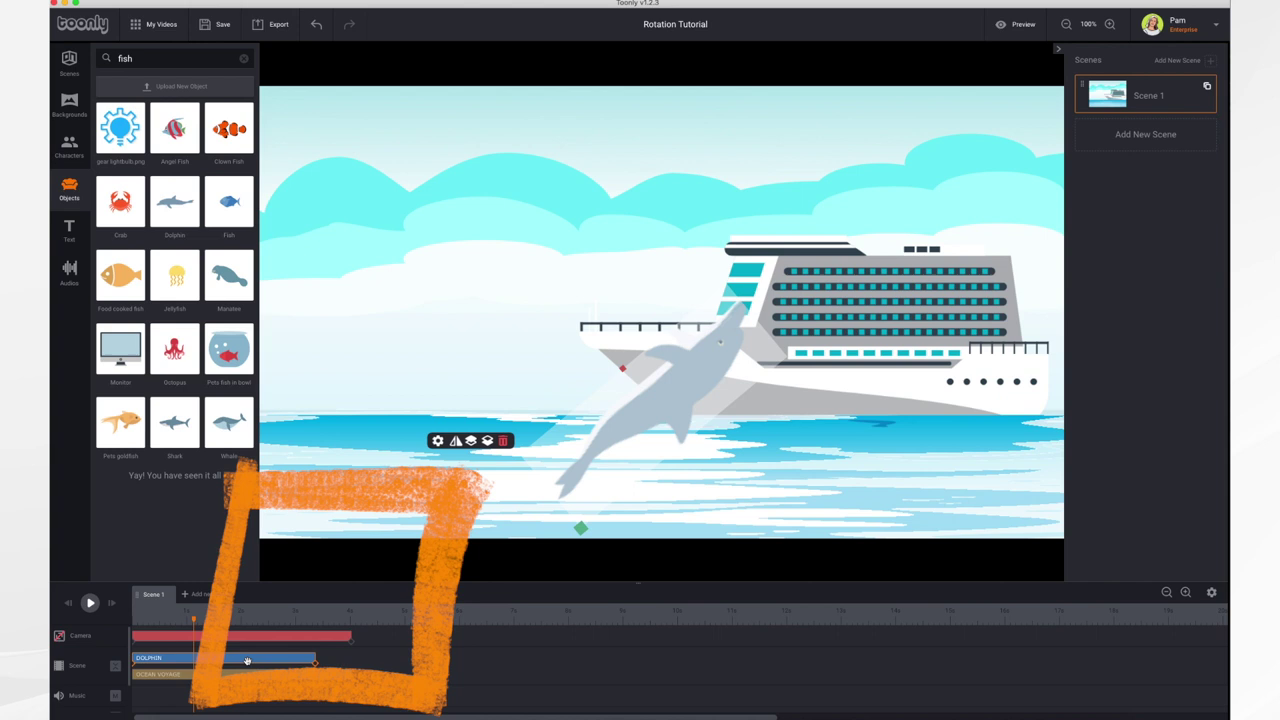
pyautogui.click(247, 661)
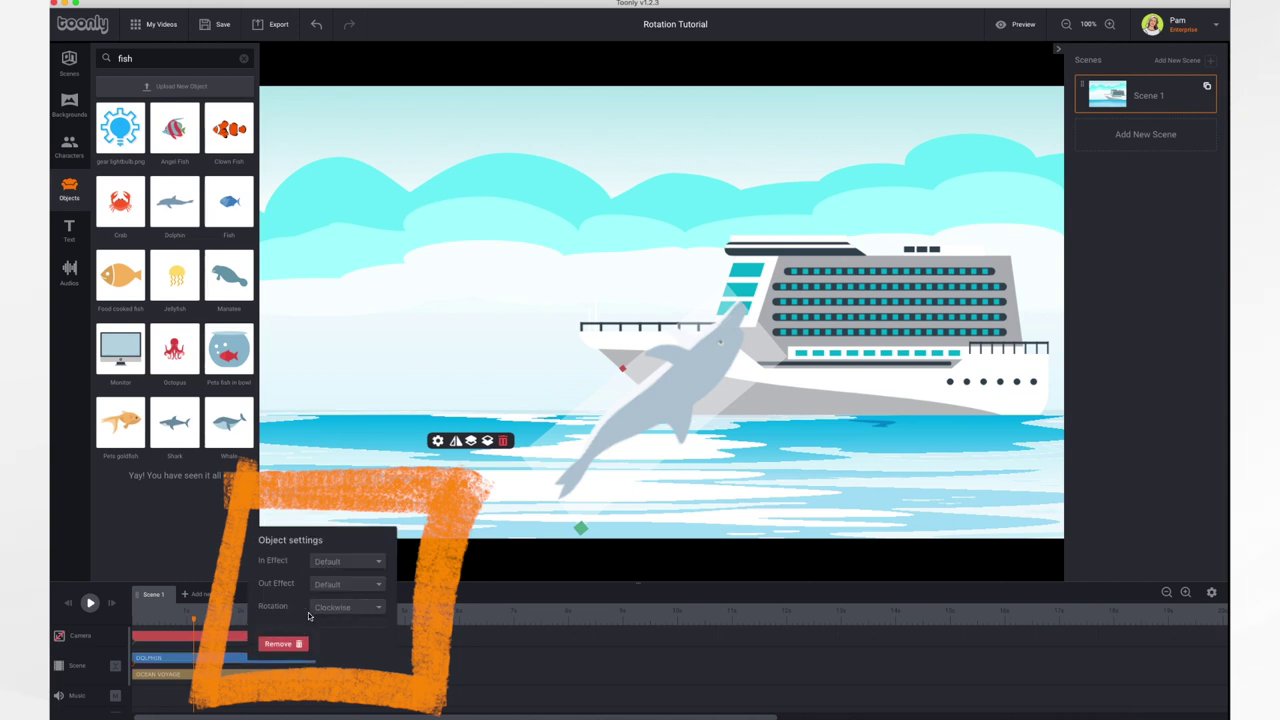
pyautogui.click(363, 612)
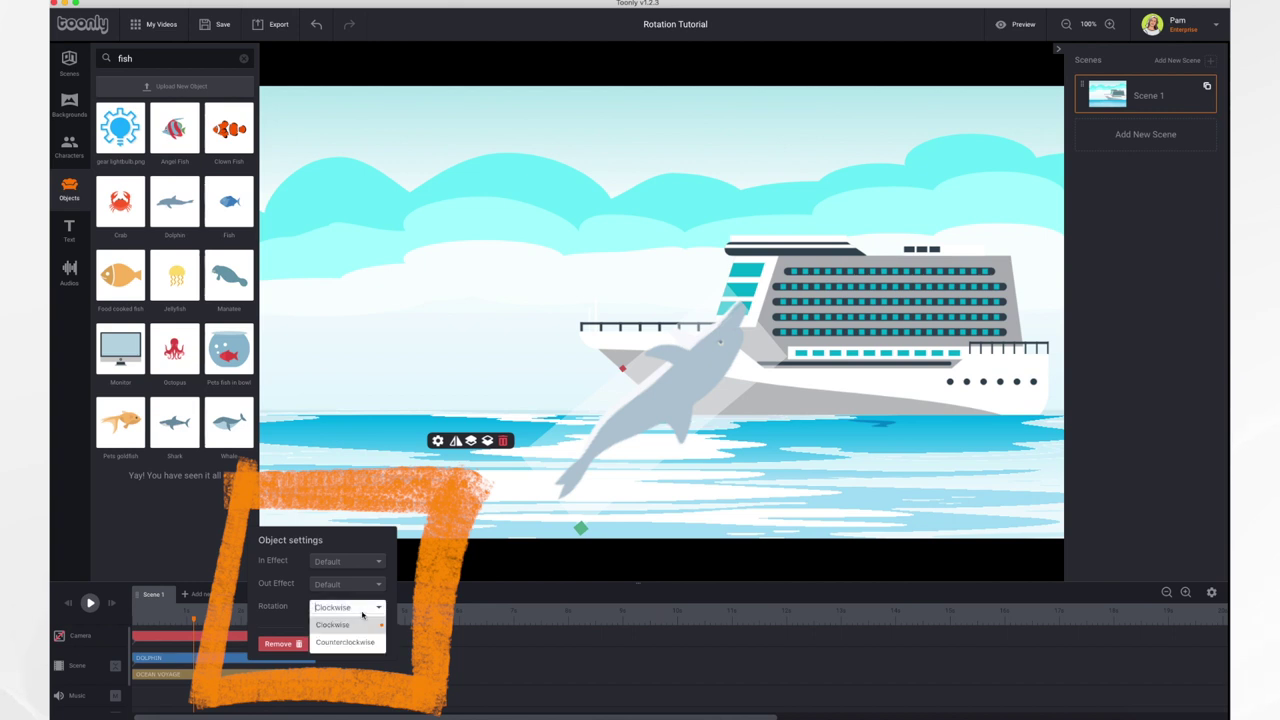
pyautogui.click(362, 643)
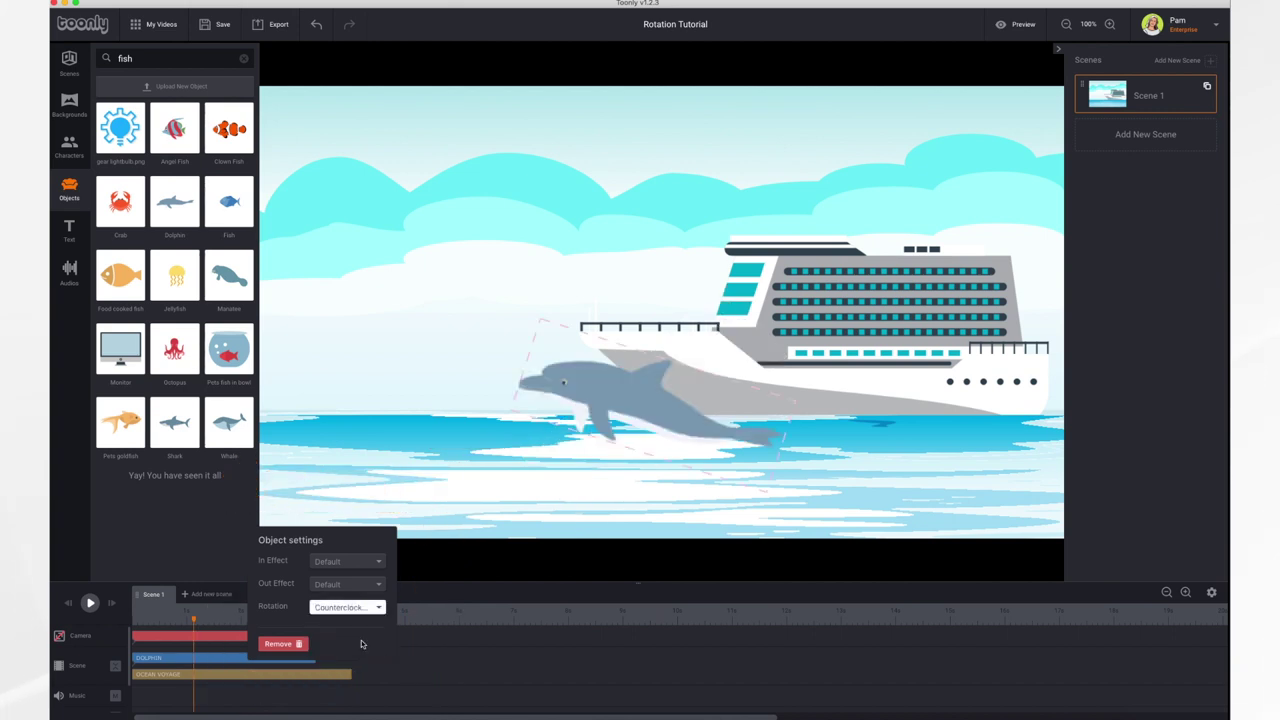
pyautogui.click(179, 619)
# Replay the scene from the start to preview the counterclockwise spin.
pyautogui.moveTo(179, 619); pyautogui.dragTo(134, 619)
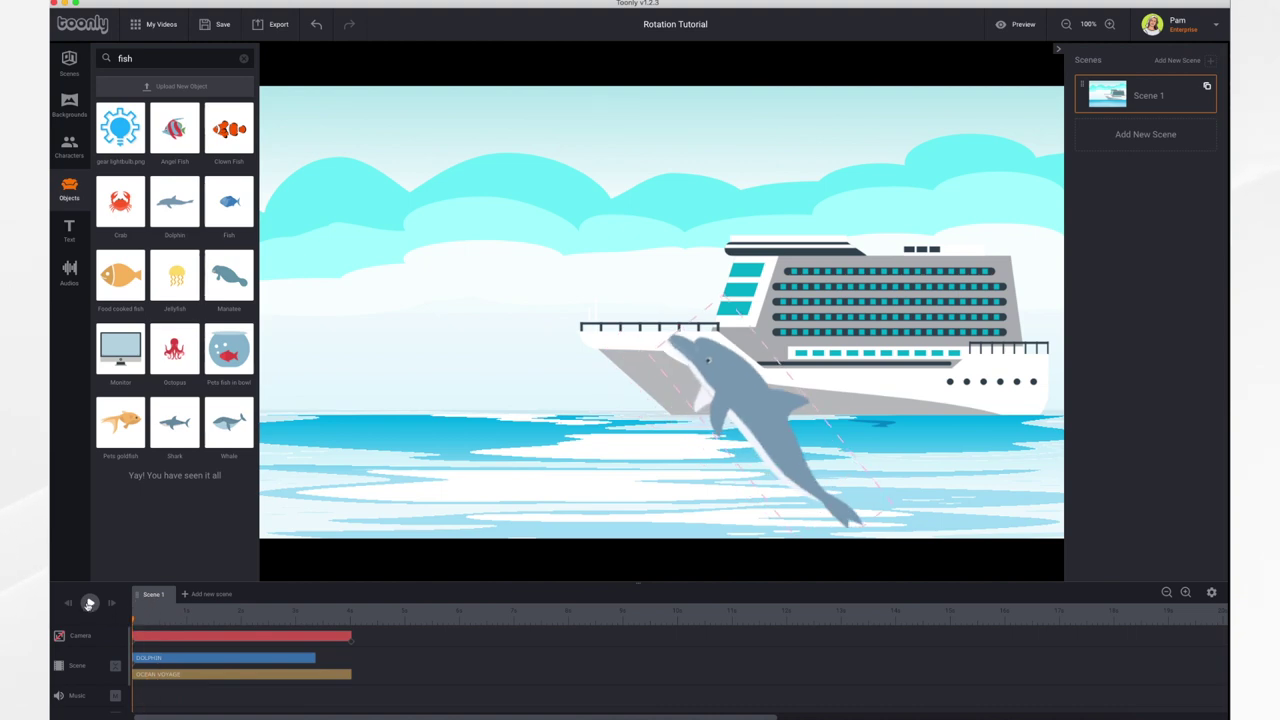
pyautogui.click(89, 603)
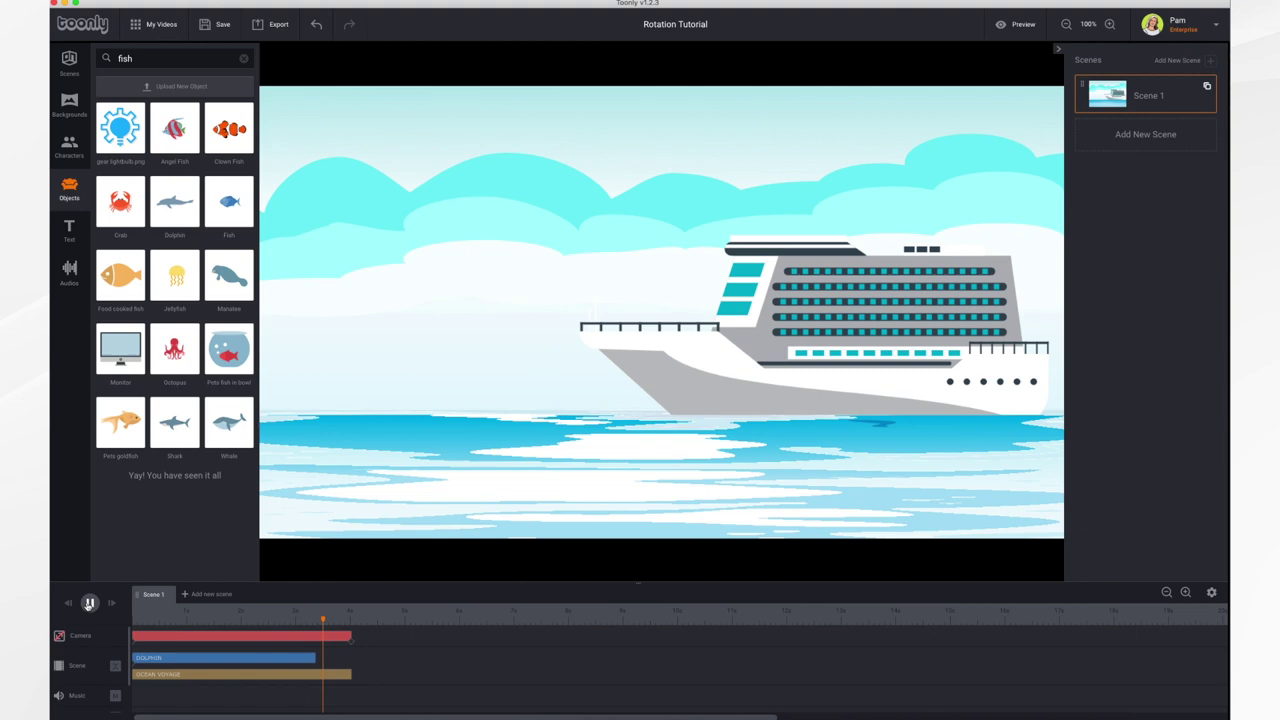
pyautogui.click(89, 603)
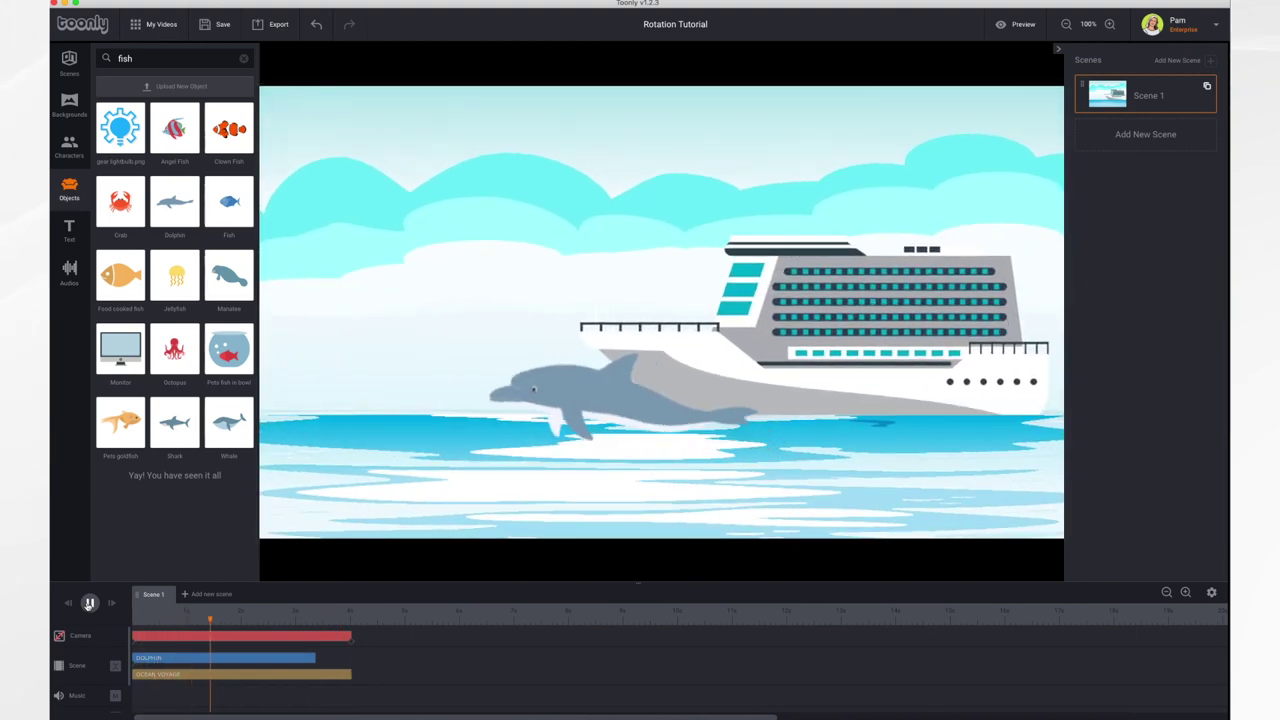
# Pause playback and set the dolphin's Rotation option to Clockwise in its object settings.
pyautogui.click(89, 603)
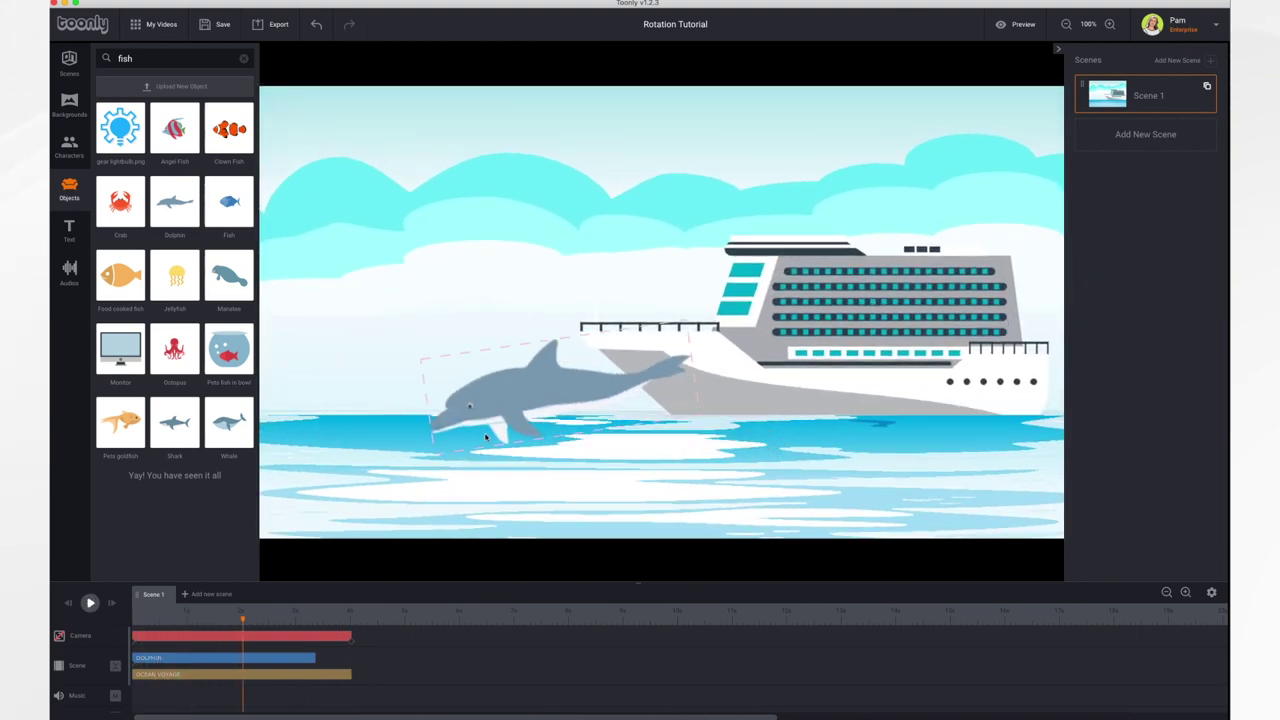
pyautogui.click(501, 399)
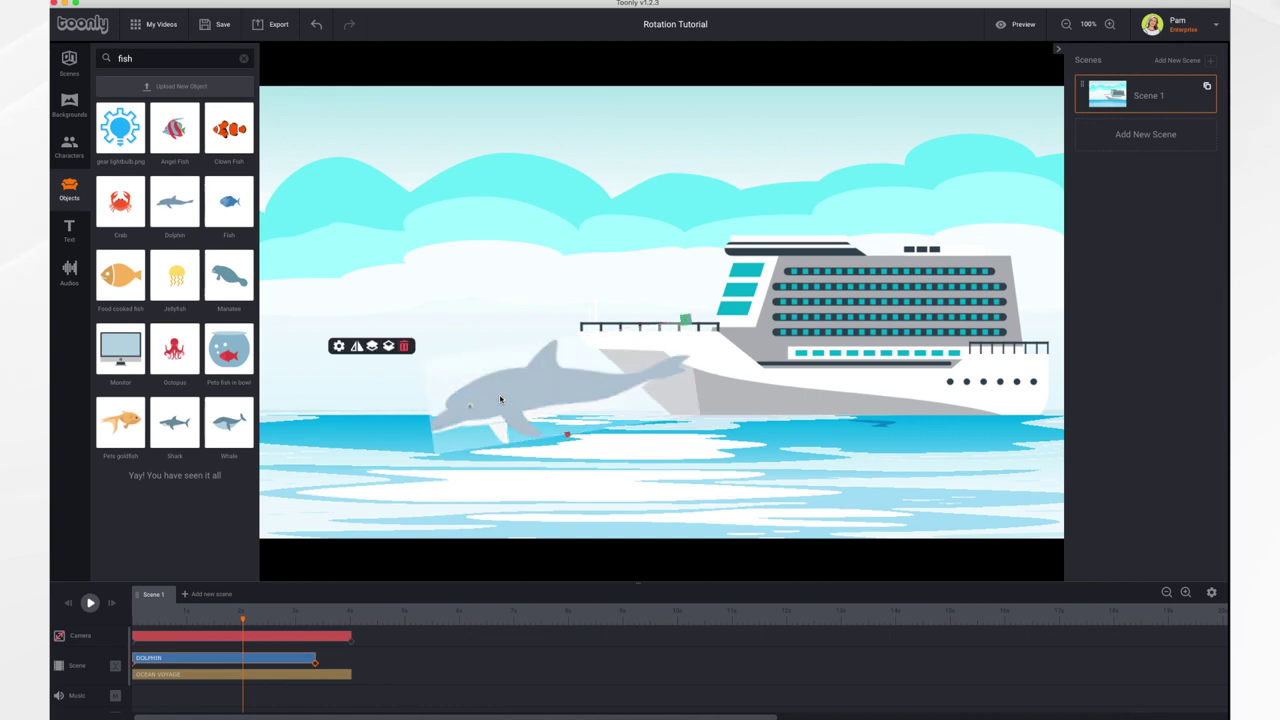
pyautogui.click(338, 346)
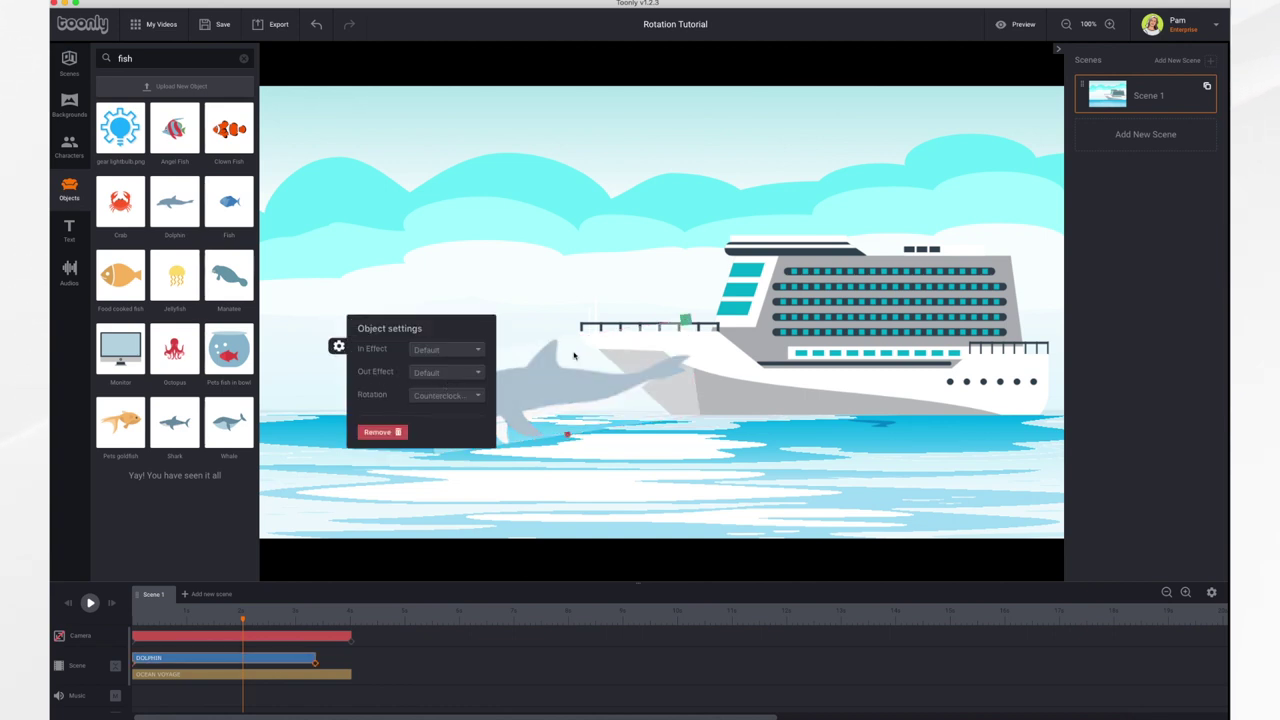
pyautogui.click(534, 289)
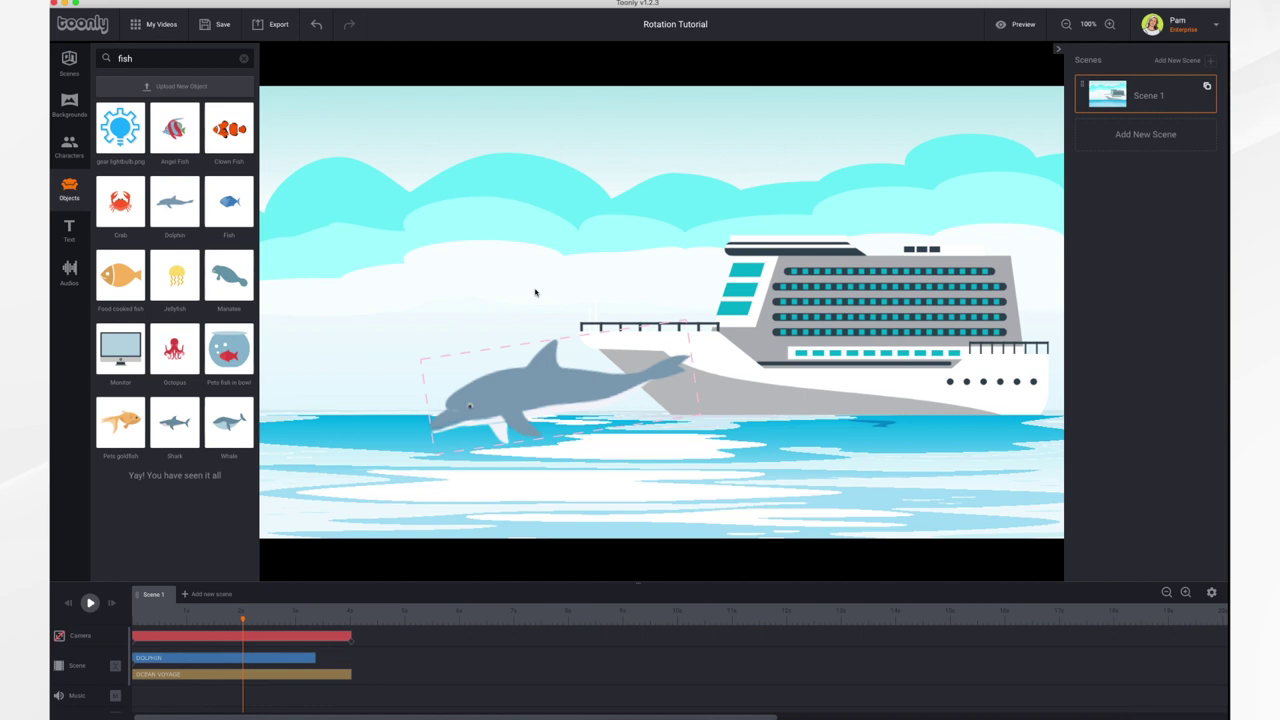
pyautogui.rightClick(549, 387)
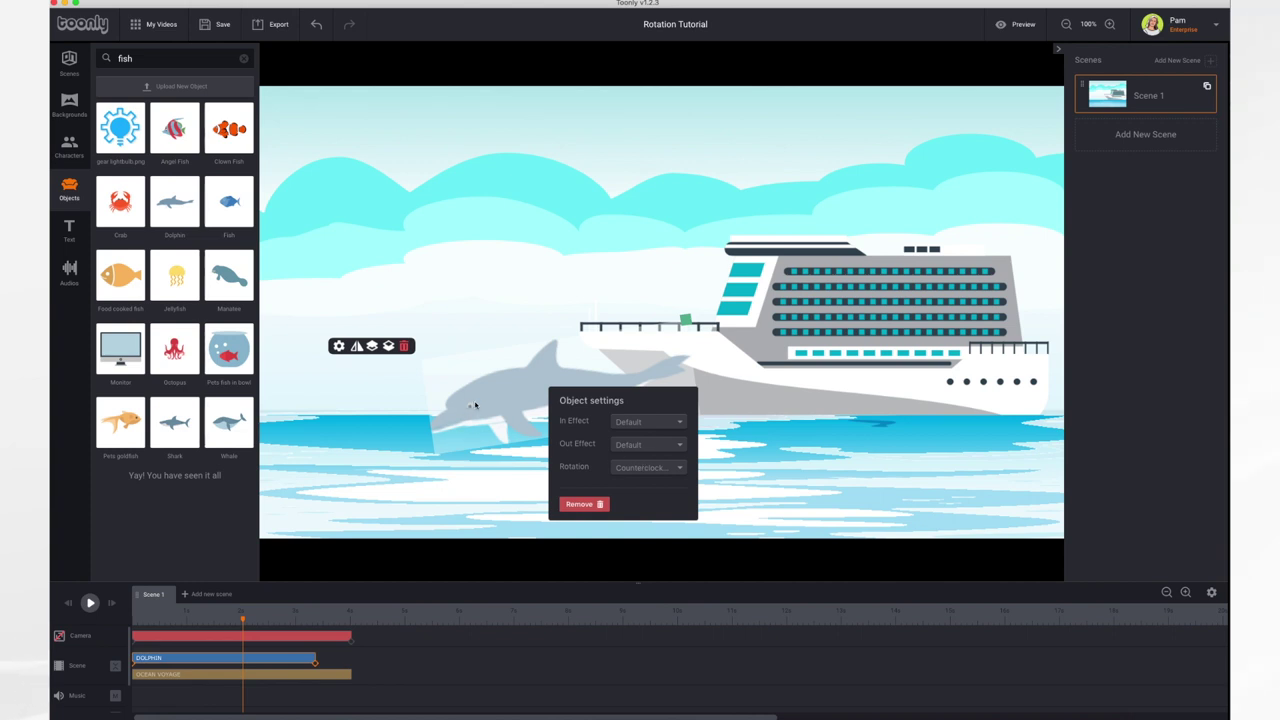
pyautogui.click(643, 470)
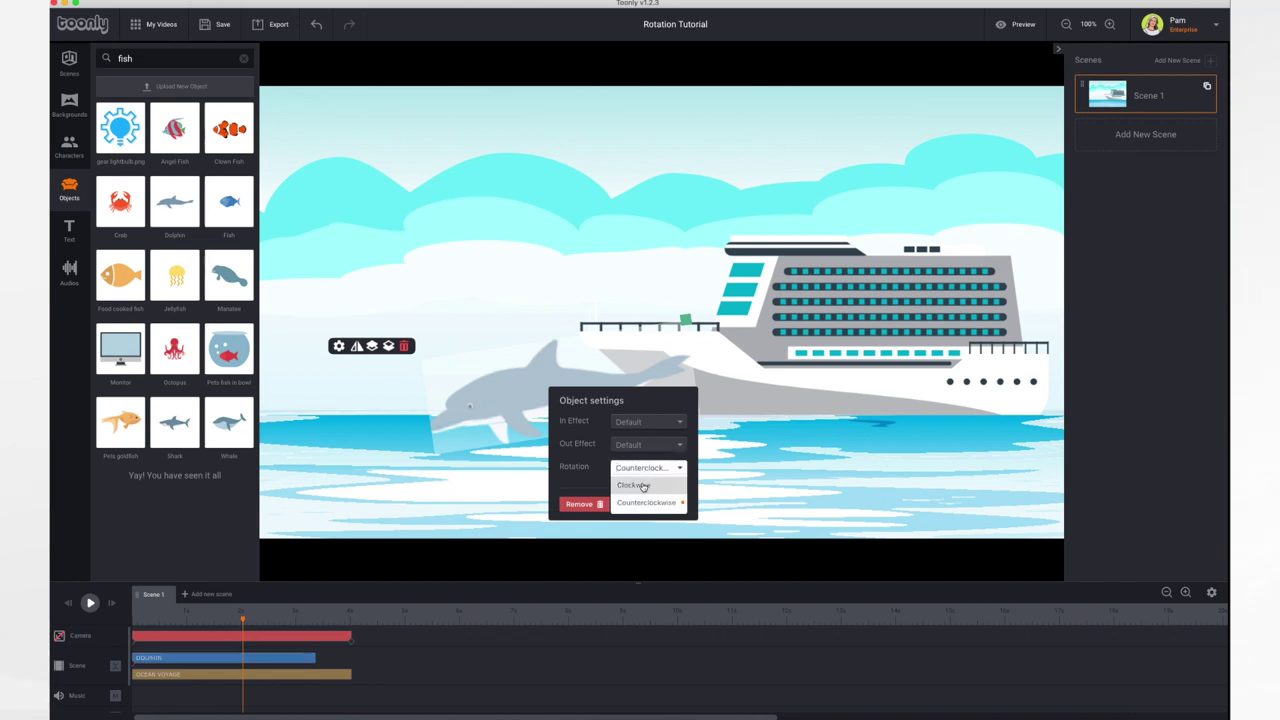
pyautogui.click(643, 486)
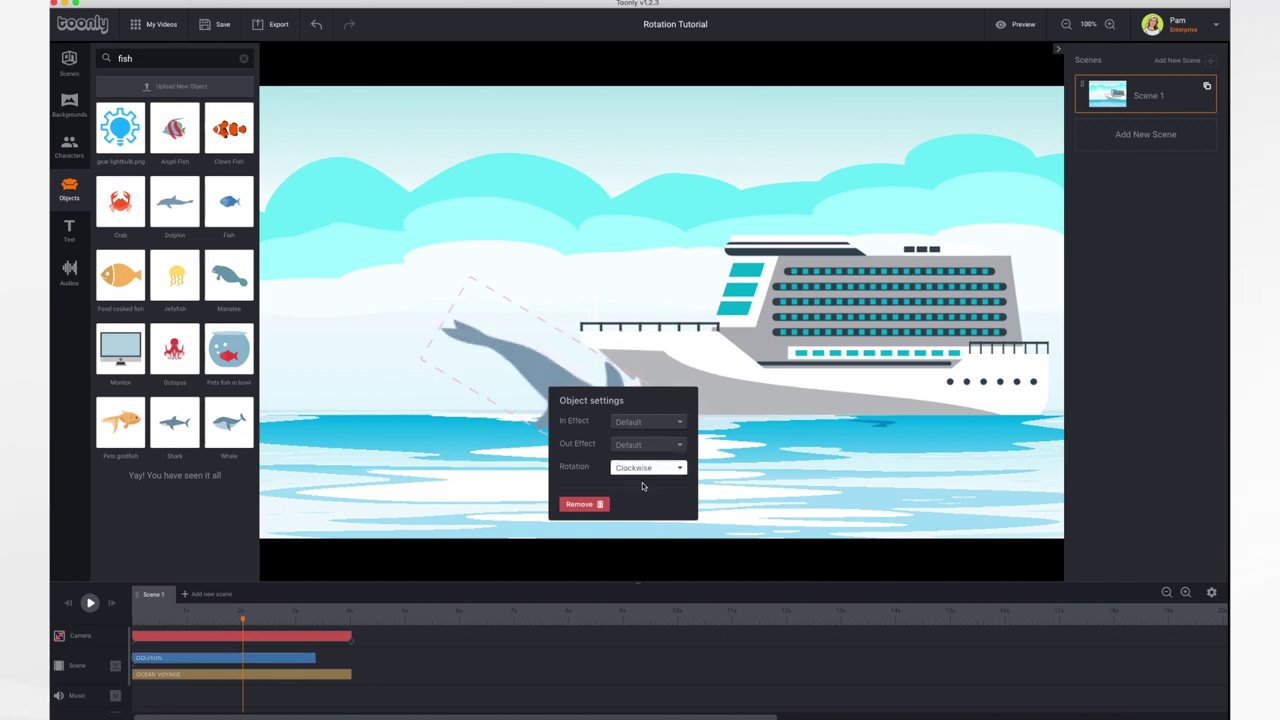
pyautogui.click(488, 451)
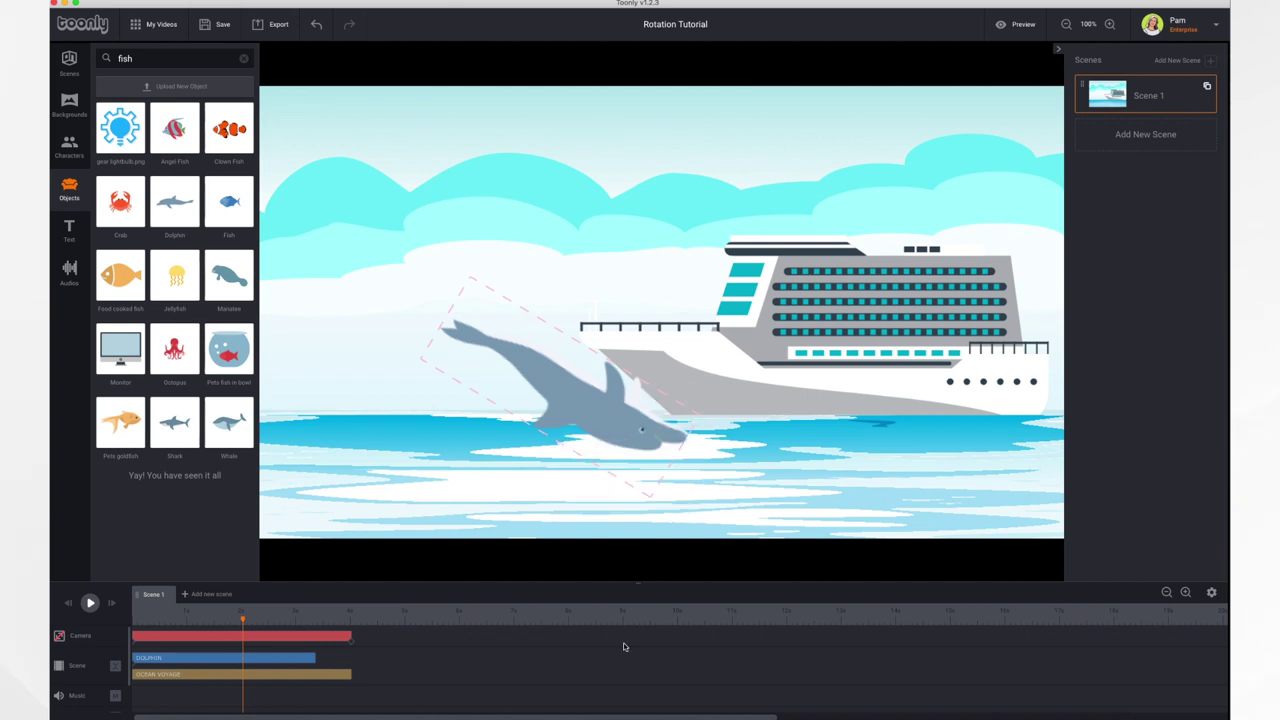